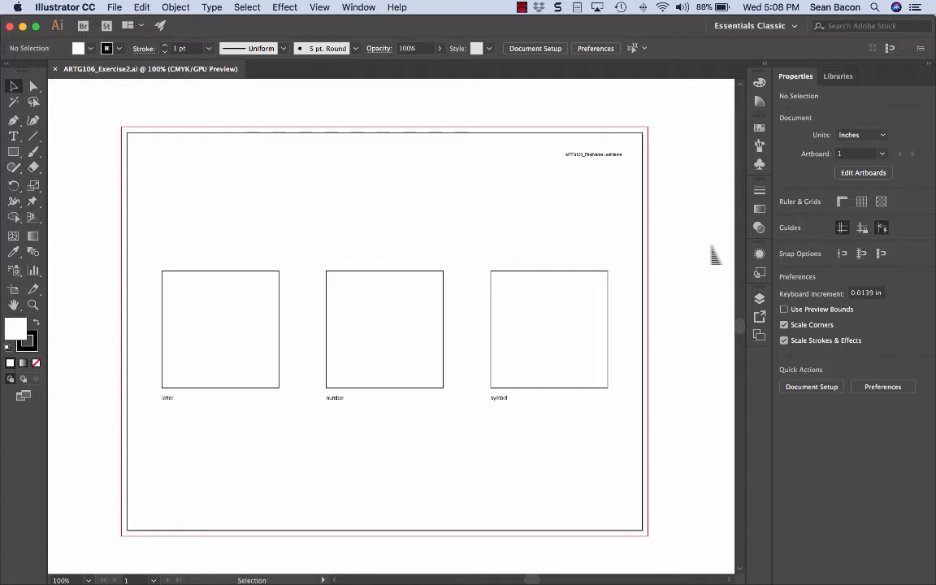
# Step: Save the document as an Illustrator file on the Desktop, named with the author's first initial and surname followed by _TypeExercise2, keeping default options
pyautogui.click(115, 7)
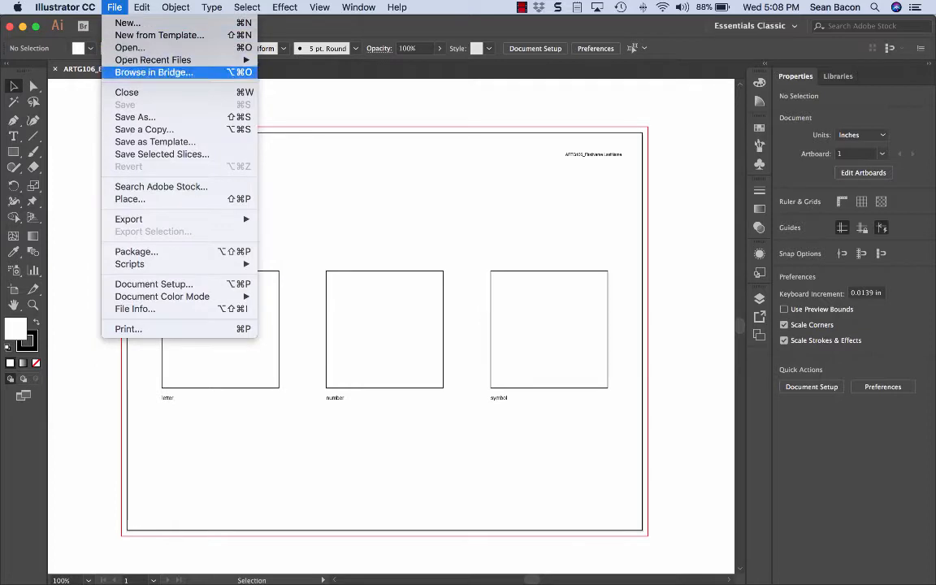
pyautogui.click(134, 117)
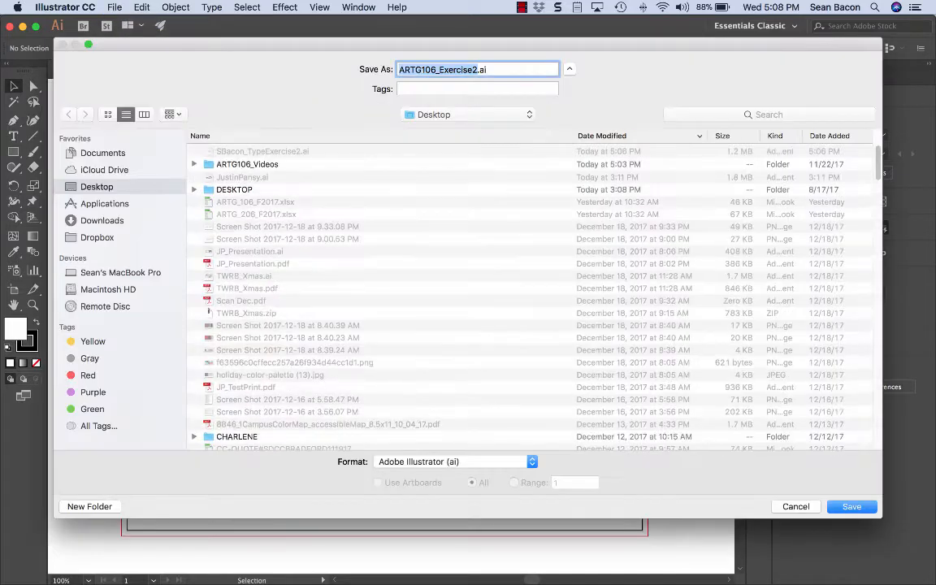
pyautogui.write('SBacon')
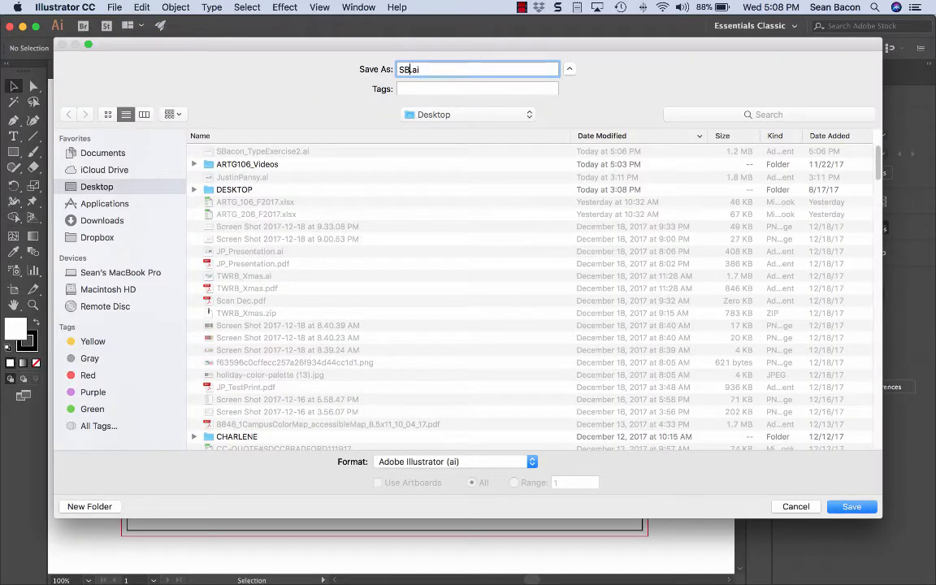
pyautogui.write('_TypeExercise2')
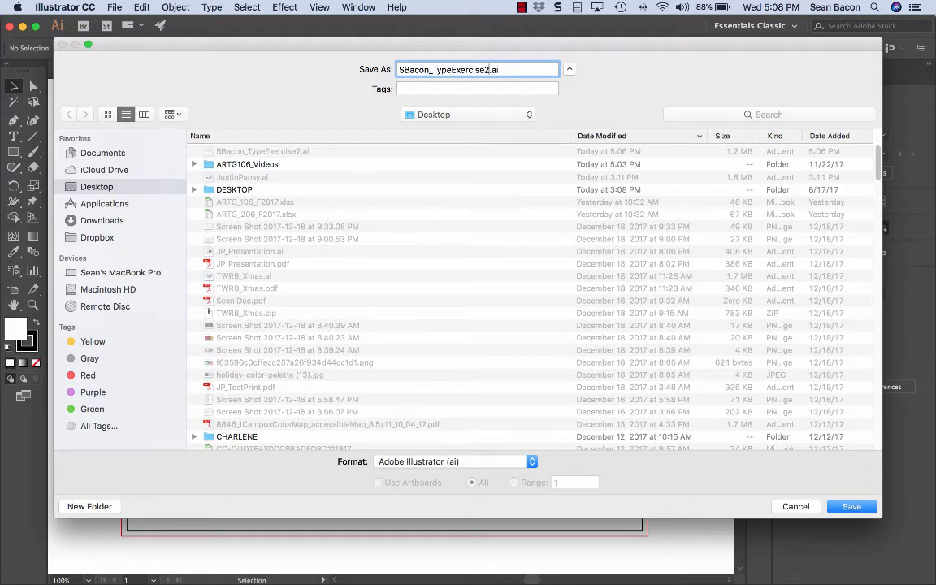
pyautogui.press('Return')
pyautogui.press('super+r')
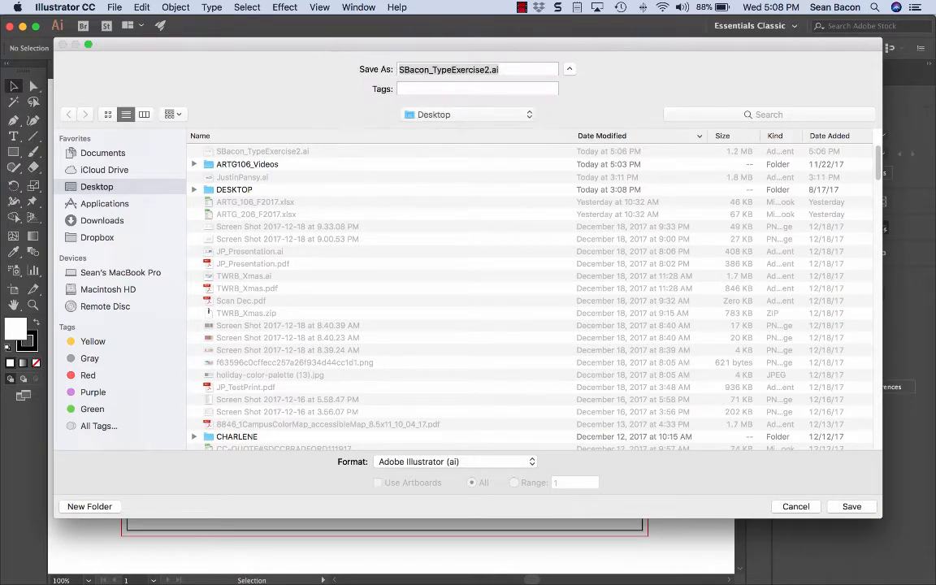
pyautogui.press('Return')
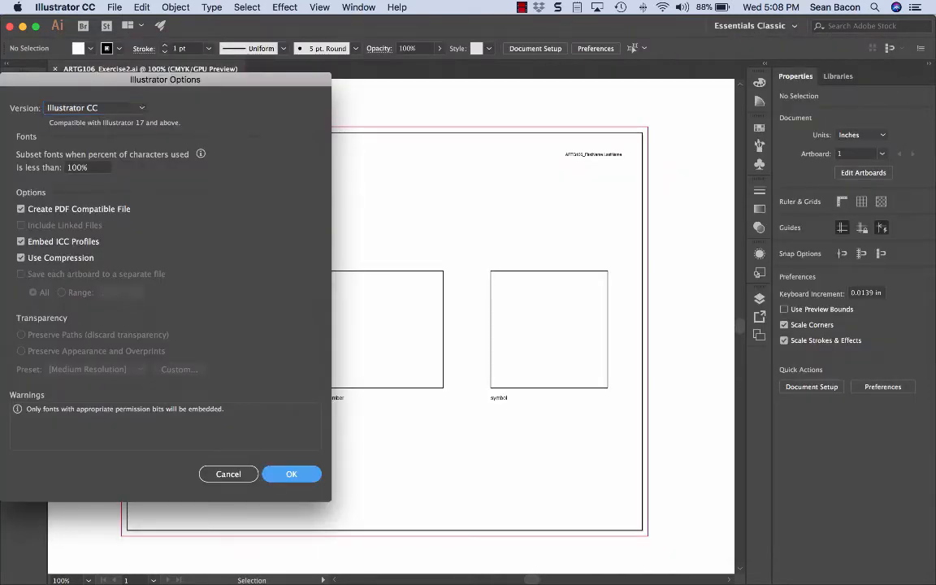
pyautogui.click(289, 474)
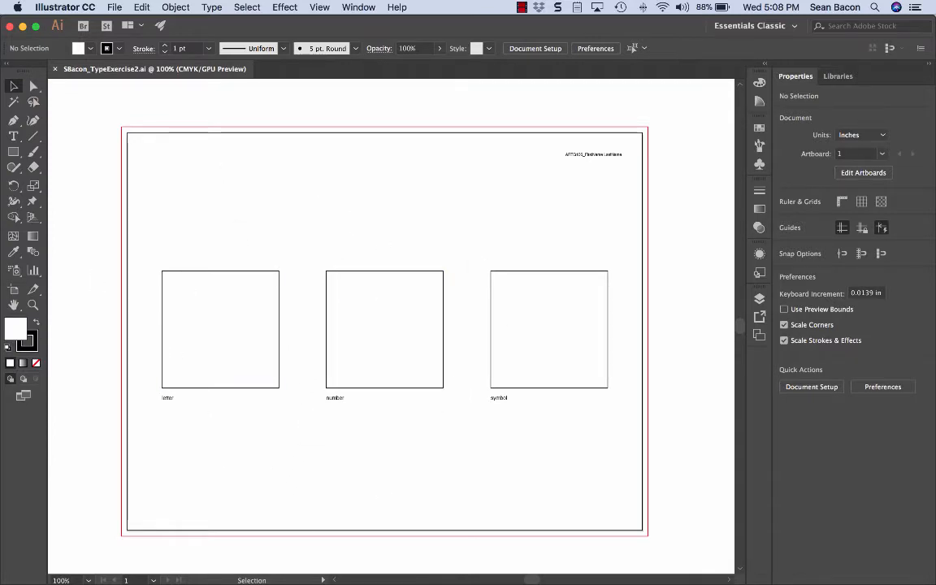
pyautogui.click(114, 7)
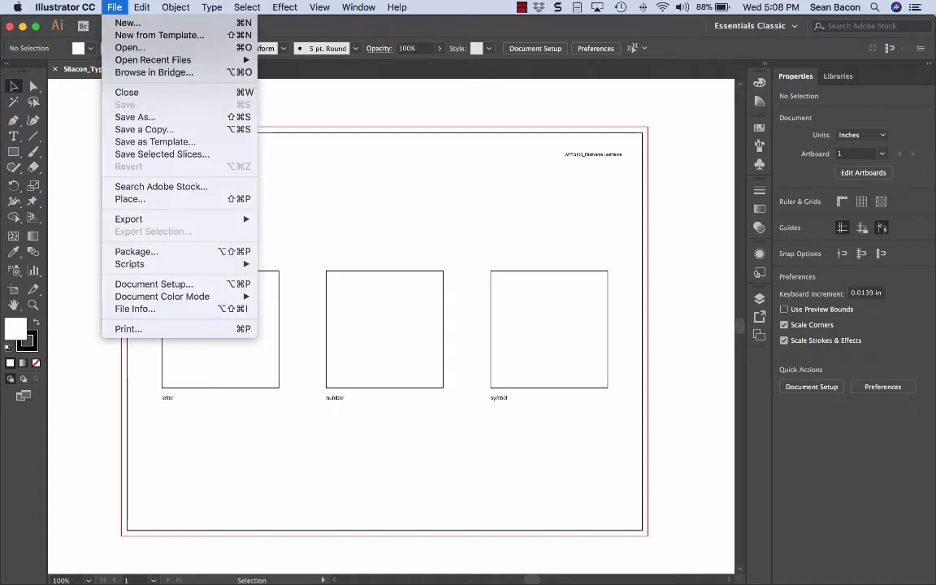
pyautogui.click(143, 129)
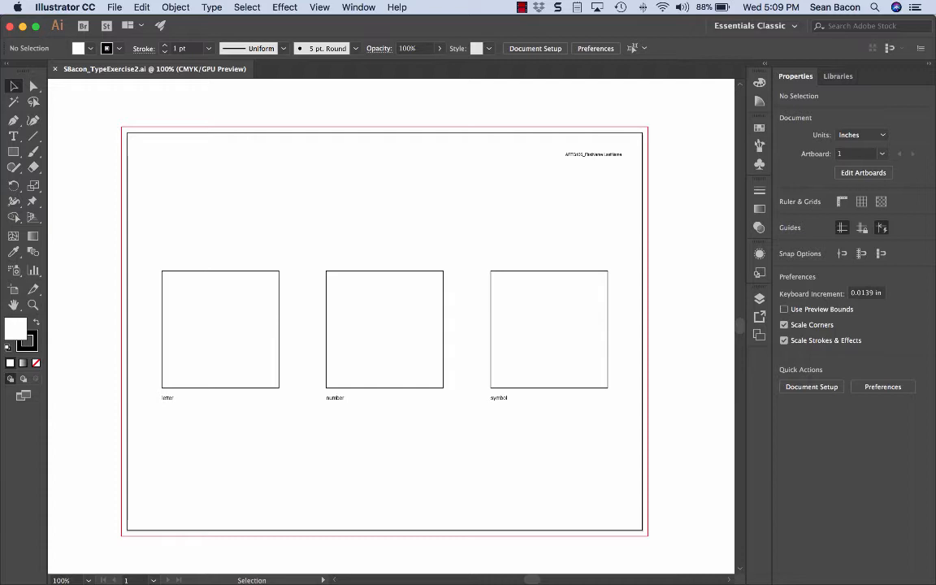
# Step: Reset the Essentials Classic workspace to its default layout
pyautogui.click(358, 8)
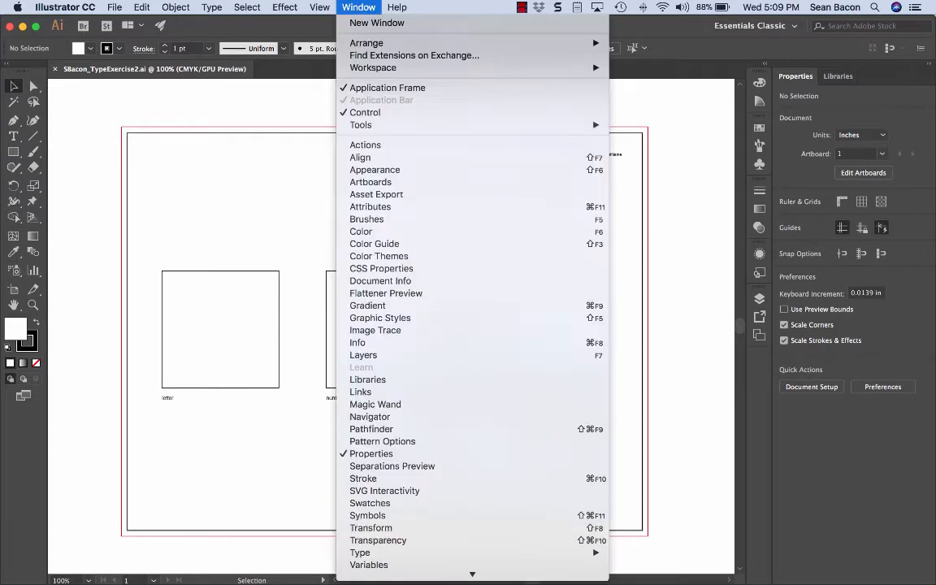
pyautogui.moveTo(373, 69)
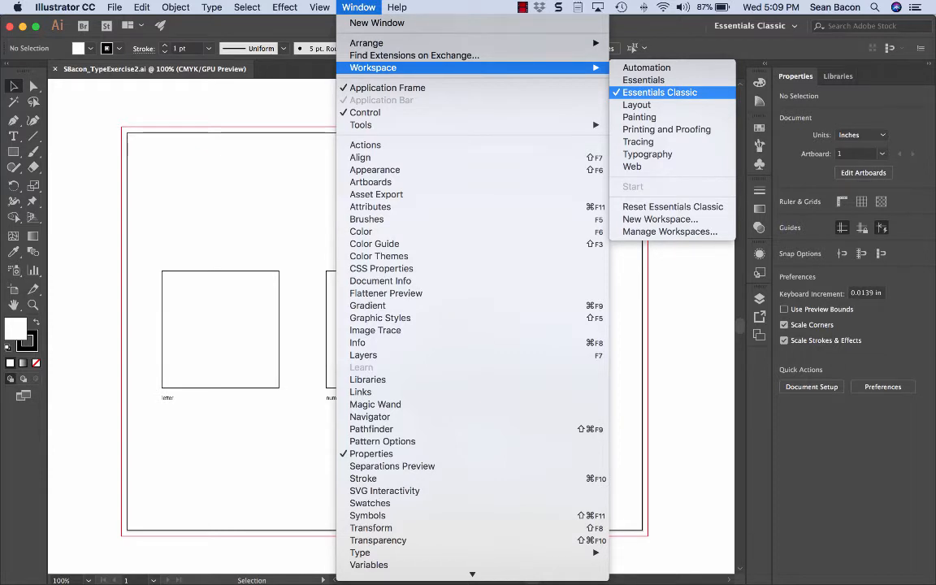
pyautogui.click(668, 207)
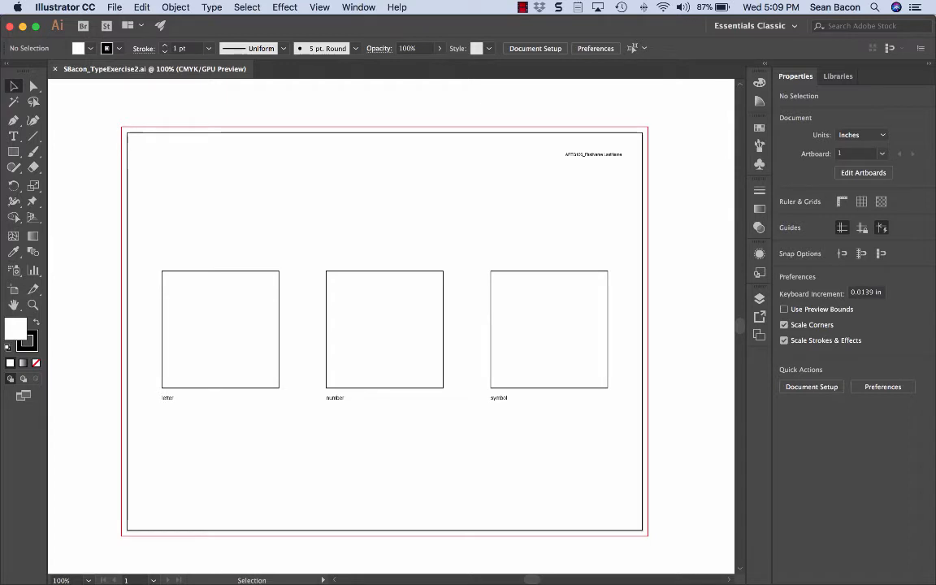
pyautogui.moveTo(150, 240); pyautogui.dragTo(203, 309)
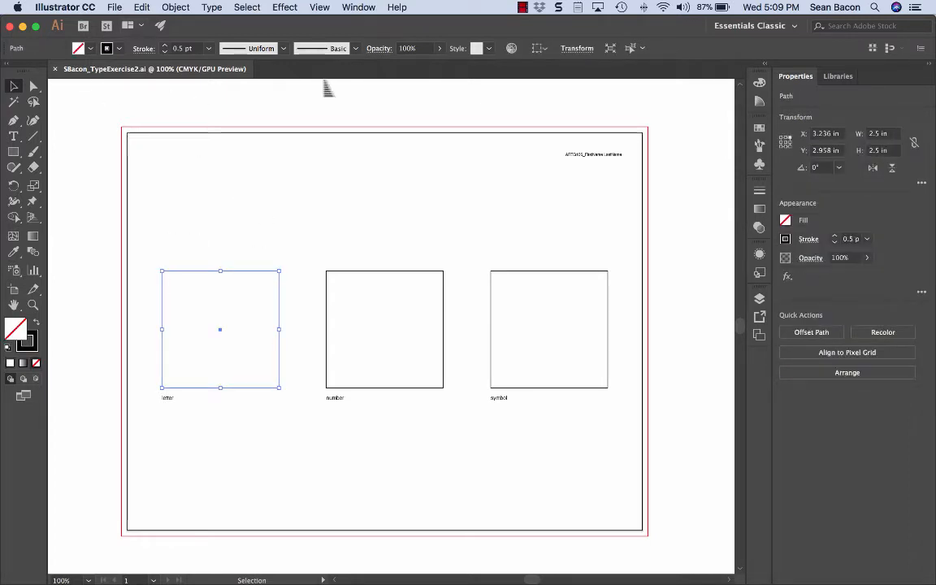
pyautogui.click(590, 157)
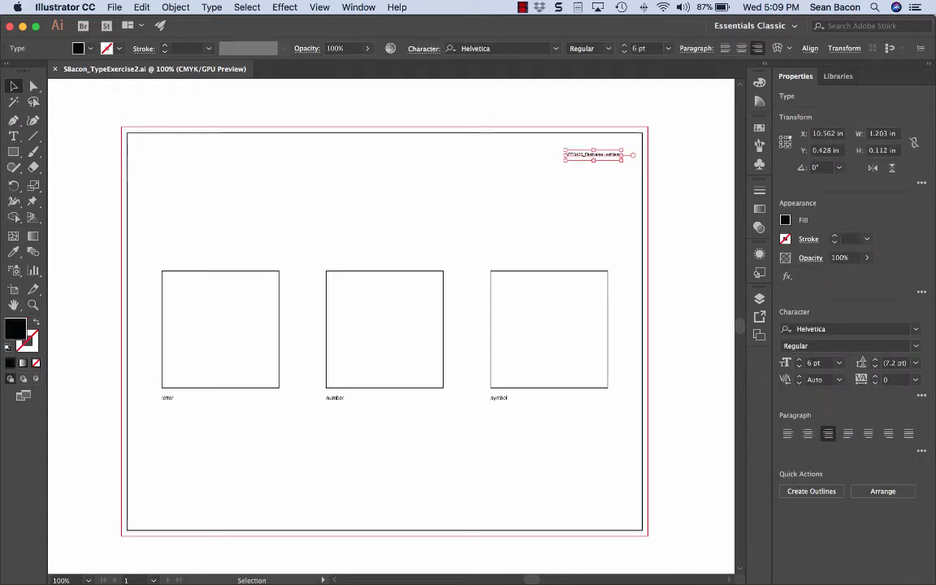
pyautogui.click(429, 193)
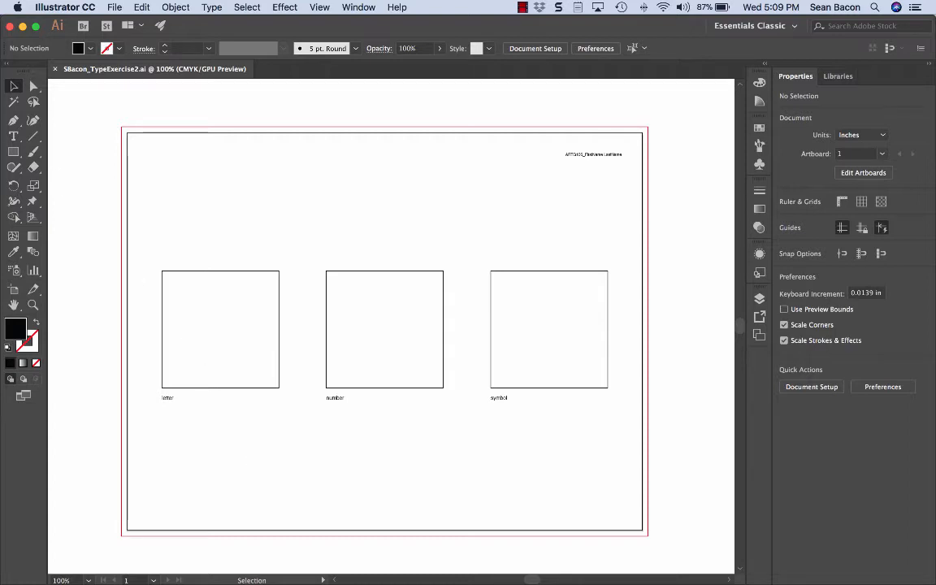
# Step: Create a text area about 2.29 by 2.39 in above the letter square and enter a capital S
pyautogui.click(13, 136)
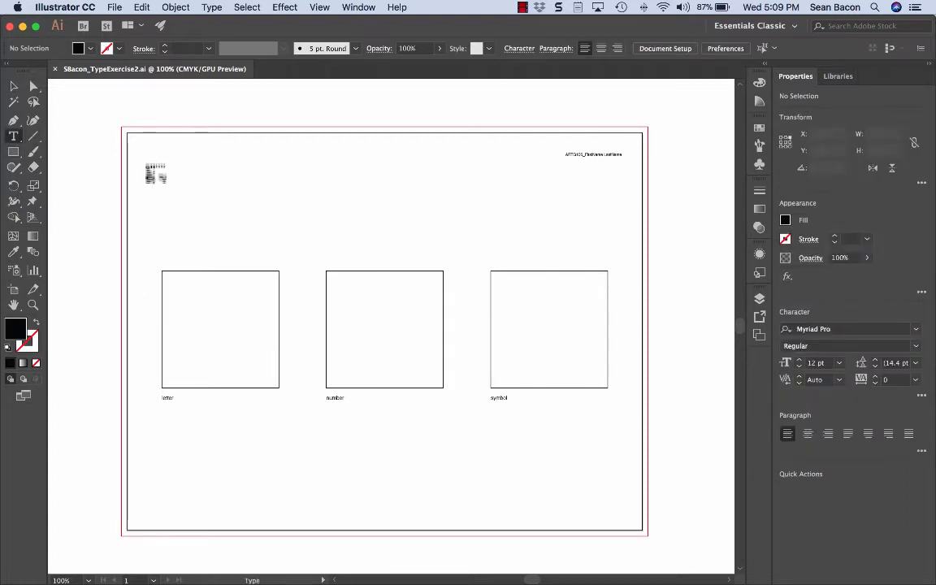
pyautogui.moveTo(172, 150); pyautogui.dragTo(284, 266)
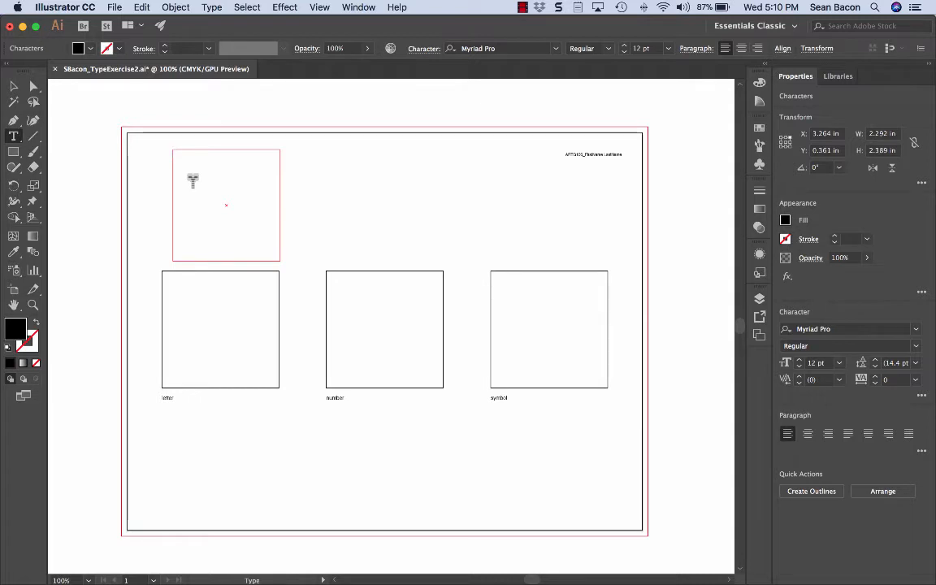
# Step: Set the font size of the letter S to 50 pt
pyautogui.press('super+a')
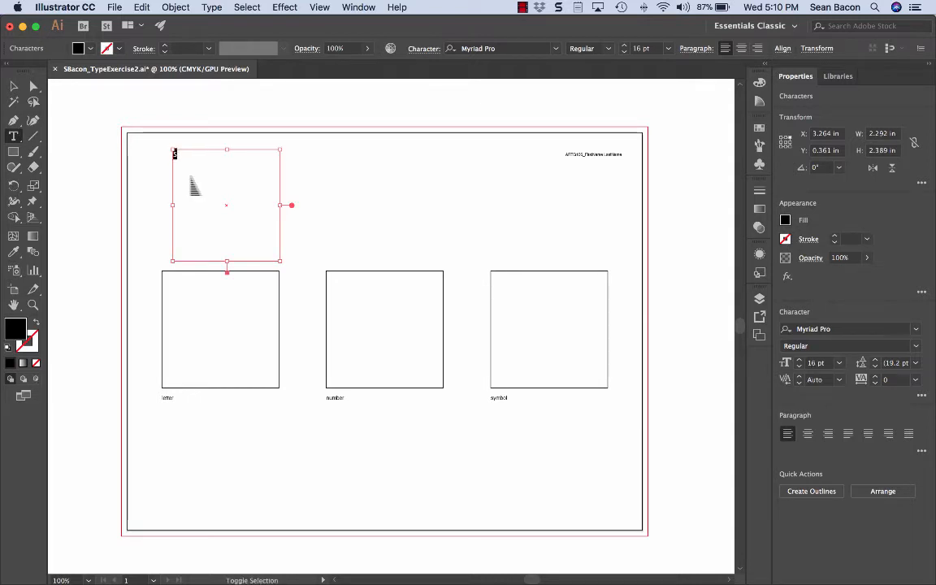
pyautogui.press('super+shift+period')
pyautogui.press('super+shift+period')
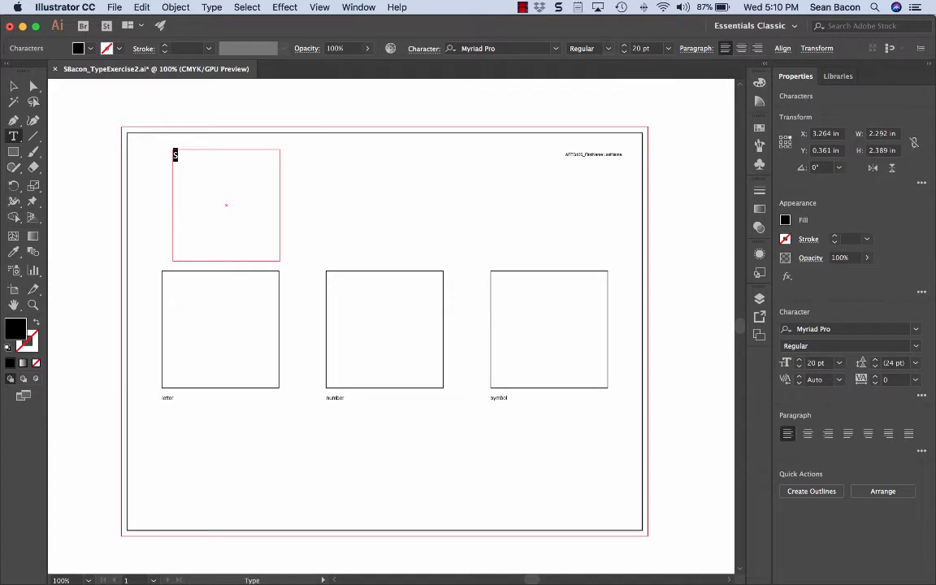
pyautogui.click(642, 47)
pyautogui.write('40')
pyautogui.press('Return')
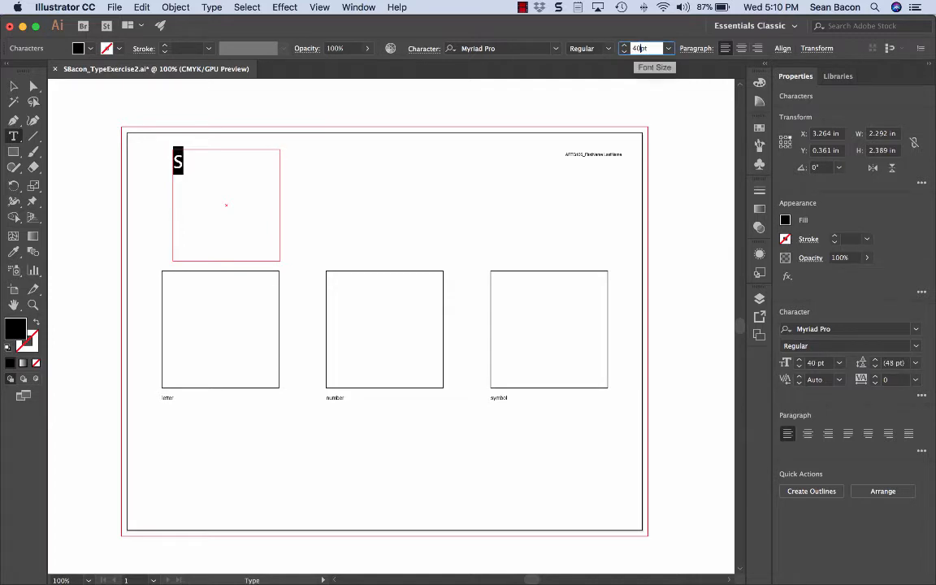
pyautogui.hotkey('shift', 'Up')
pyautogui.press('Return')
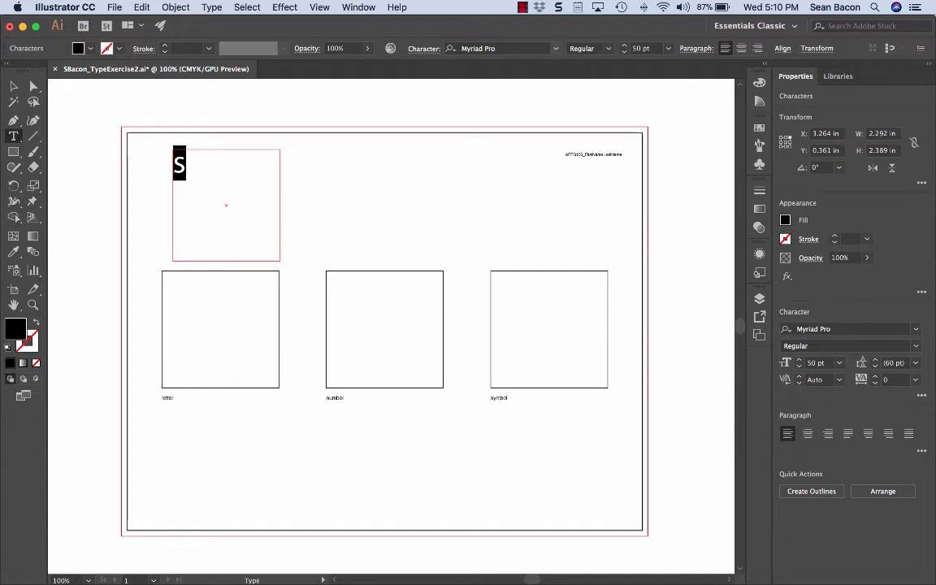
# Step: Change the font of the letter S to Futura in the Medium style
pyautogui.click(556, 49)
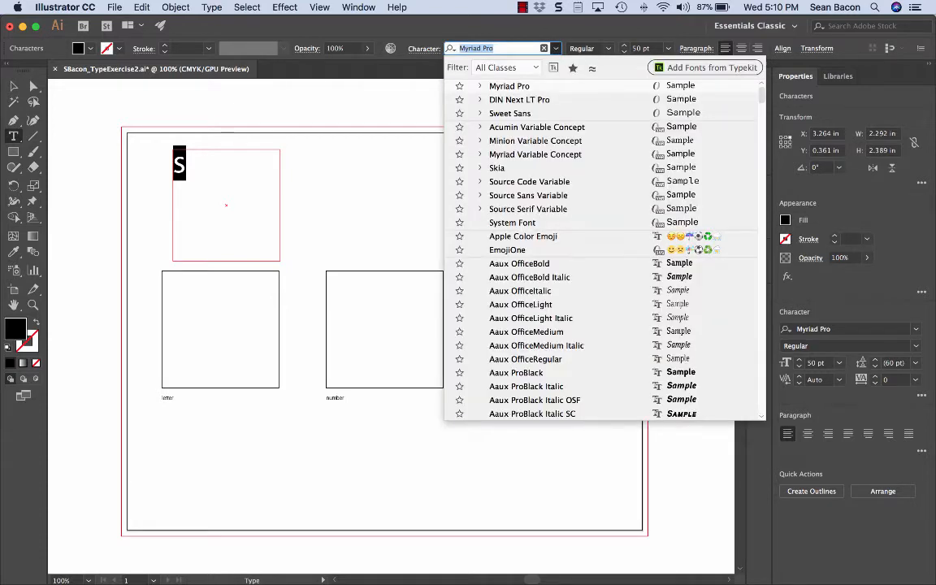
pyautogui.write('futura')
pyautogui.press('Down')
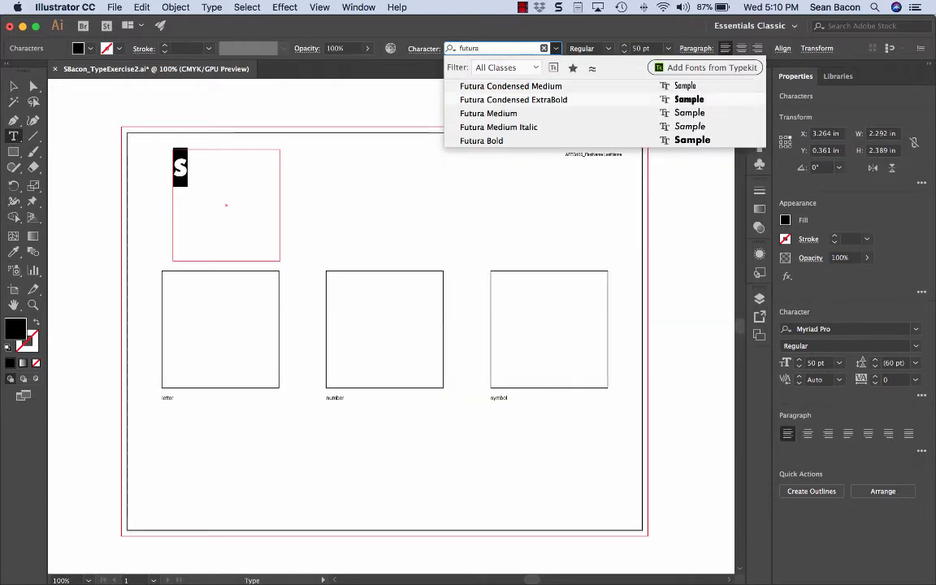
pyautogui.click(529, 115)
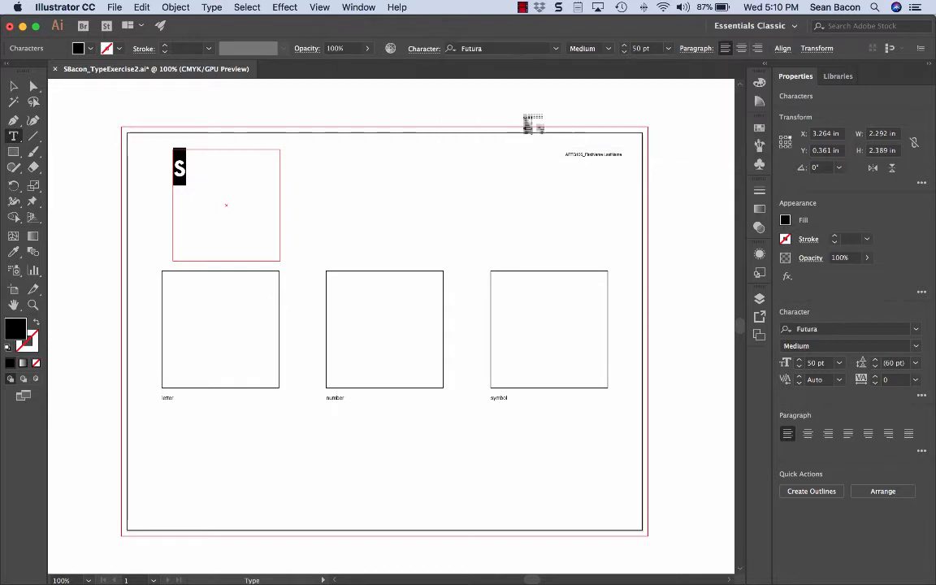
pyautogui.click(609, 48)
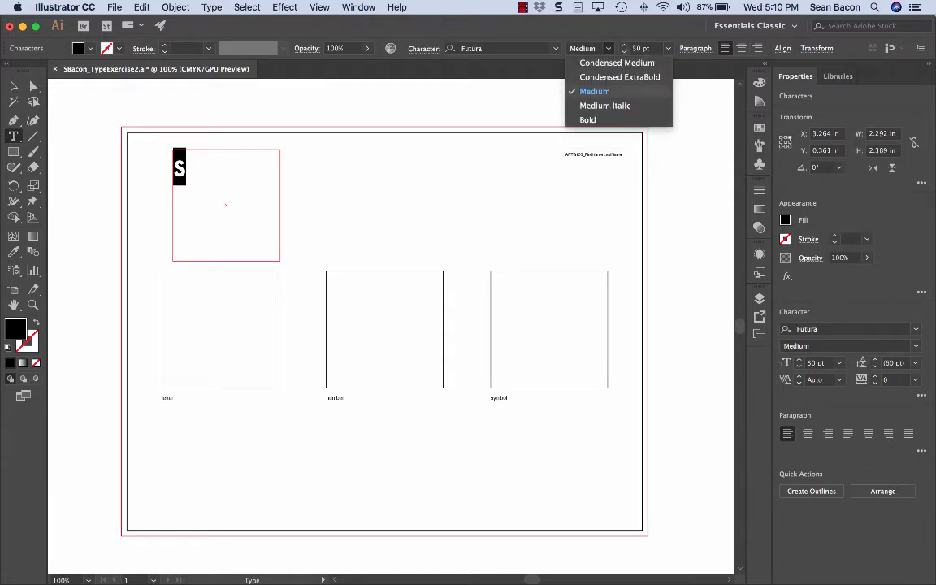
pyautogui.click(619, 92)
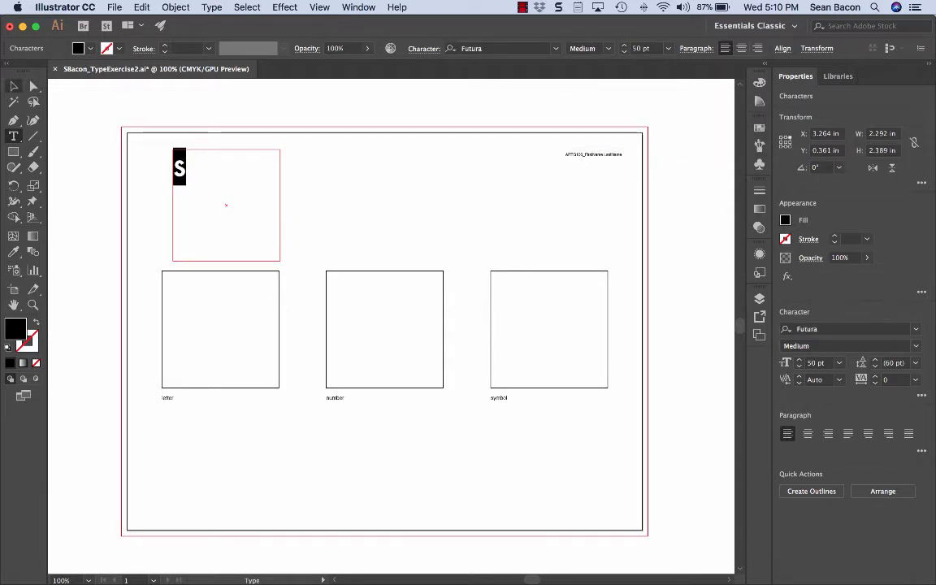
# Step: Move the S text area below the letter square and convert it to outlines
pyautogui.click(14, 86)
pyautogui.moveTo(193, 179); pyautogui.dragTo(165, 456)
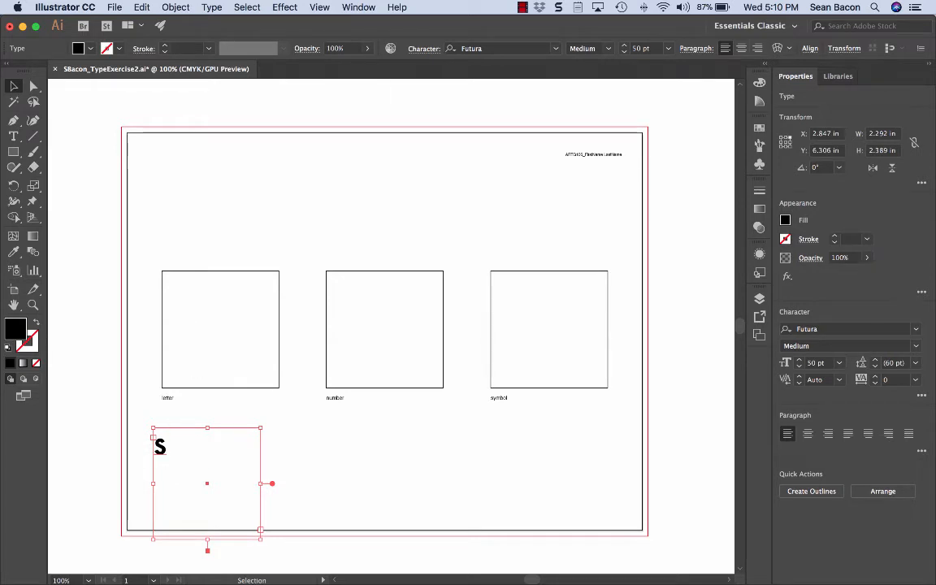
pyautogui.click(211, 7)
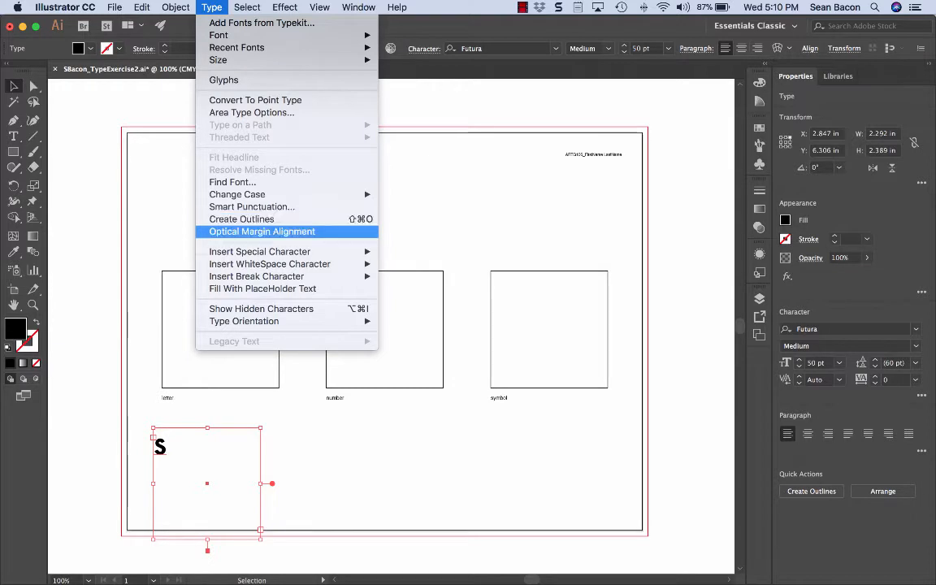
pyautogui.click(242, 220)
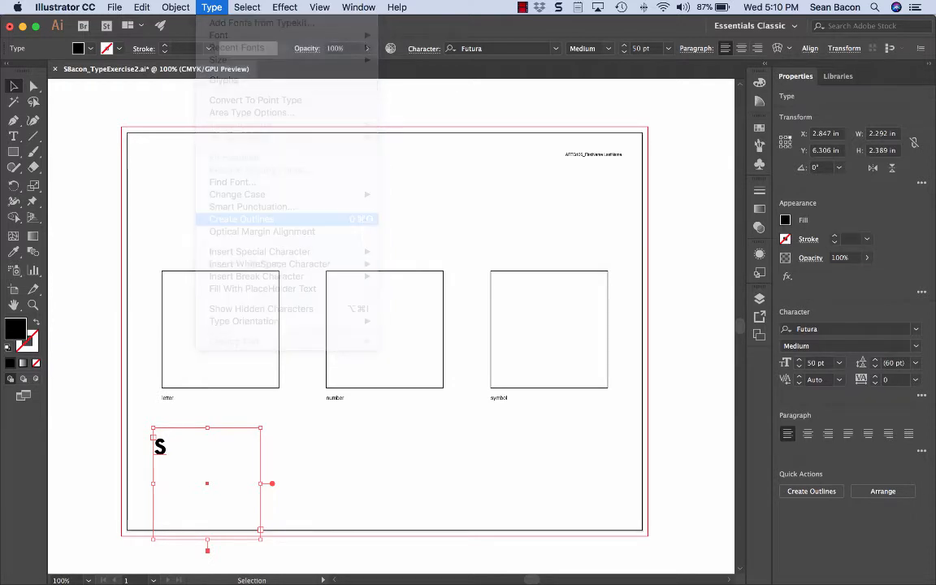
pyautogui.click(200, 459)
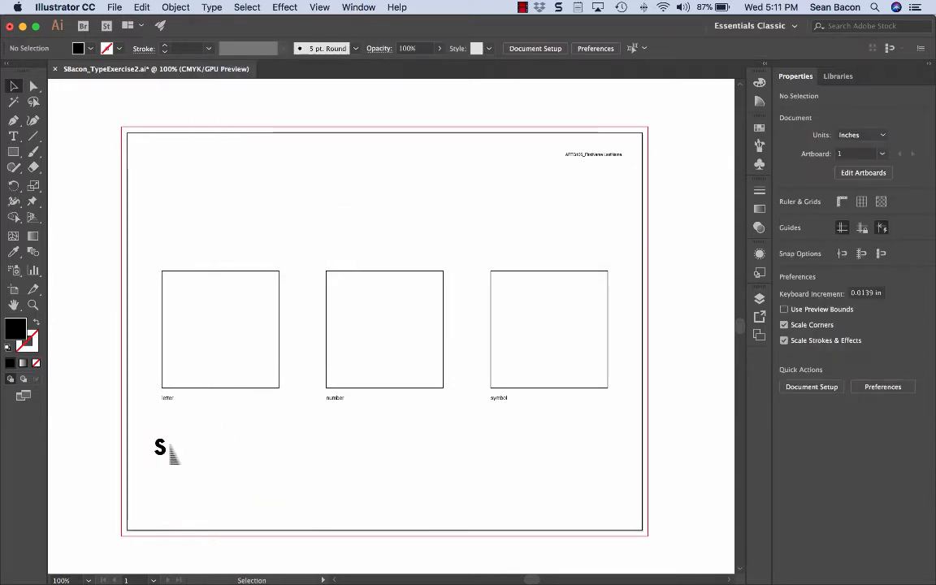
# Step: Move the outlined S over the letter square and scale it up proportionally to about 2.95 by 4.36 in
pyautogui.moveTo(161, 447); pyautogui.dragTo(276, 330)
pyautogui.moveTo(226, 433); pyautogui.dragTo(275, 384)
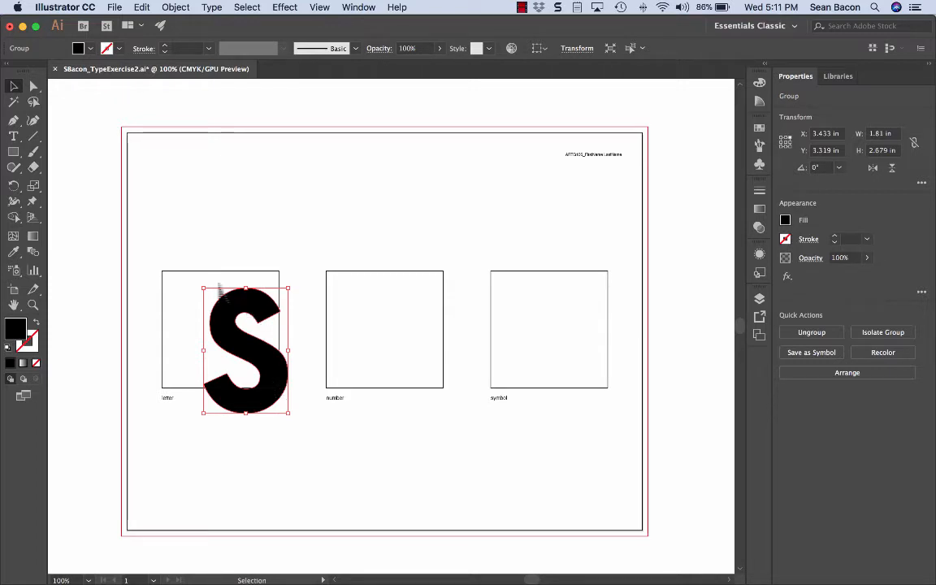
pyautogui.moveTo(203, 287); pyautogui.dragTo(134, 222)
pyautogui.moveTo(218, 308); pyautogui.dragTo(224, 325)
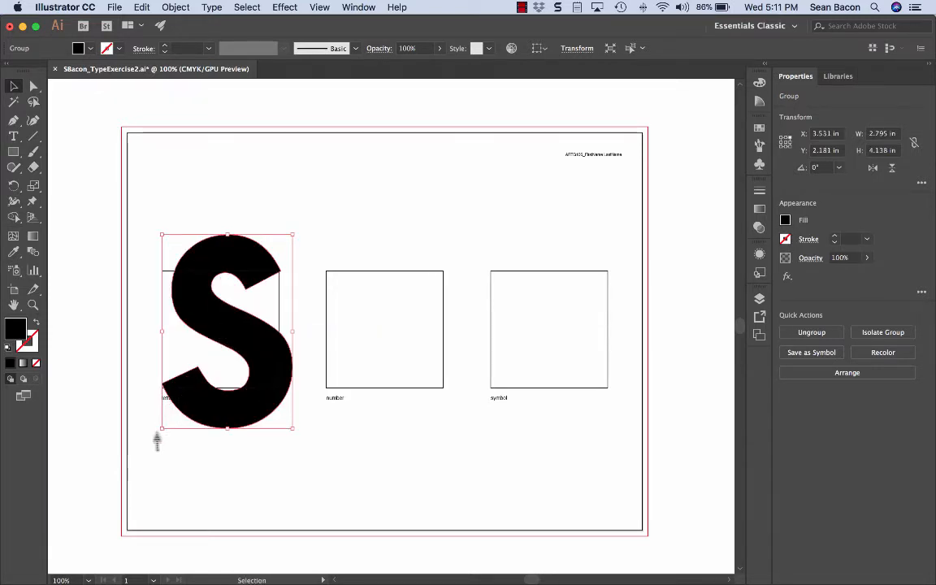
pyautogui.moveTo(163, 428); pyautogui.dragTo(155, 439)
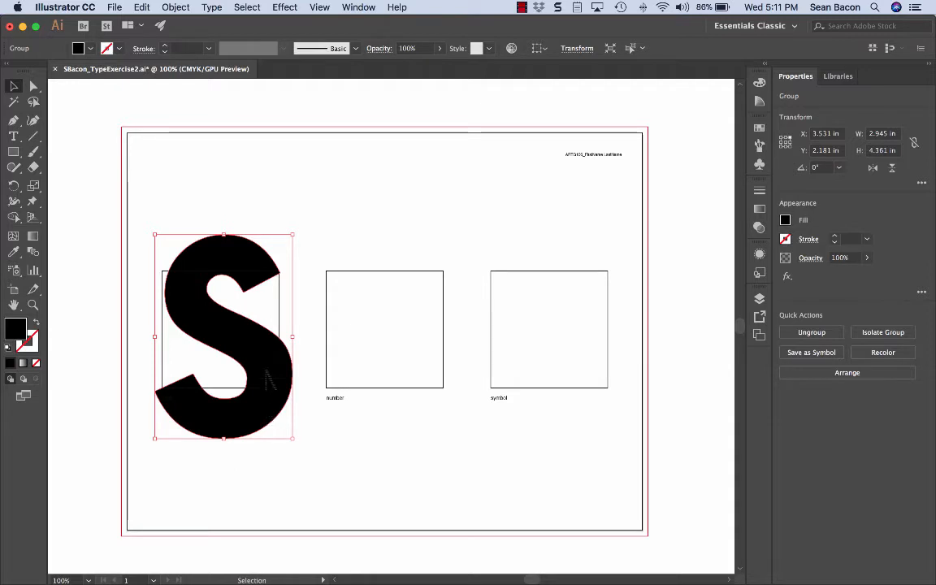
# Step: Try reflecting the outlined S across the vertical axis with the preview turned on
pyautogui.click(175, 7)
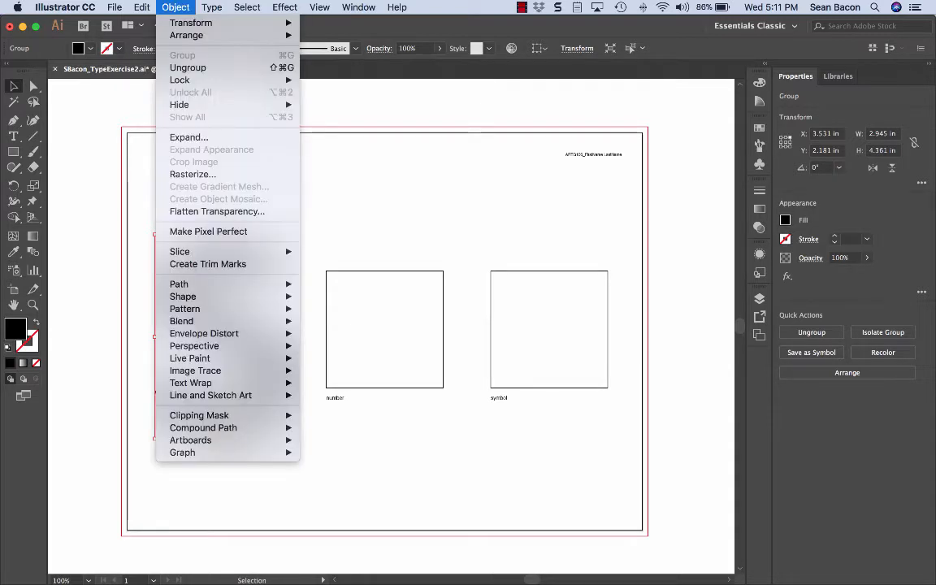
pyautogui.moveTo(191, 23)
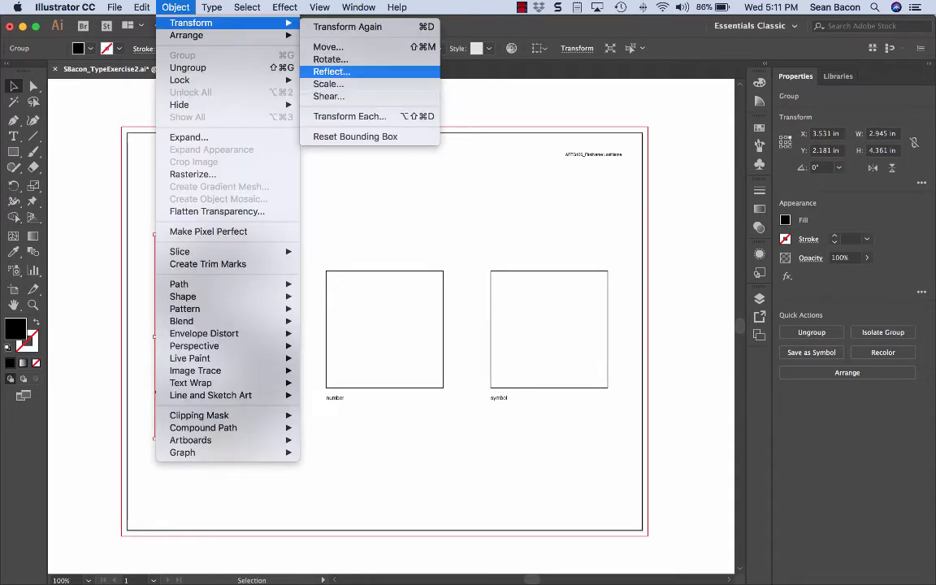
pyautogui.click(332, 71)
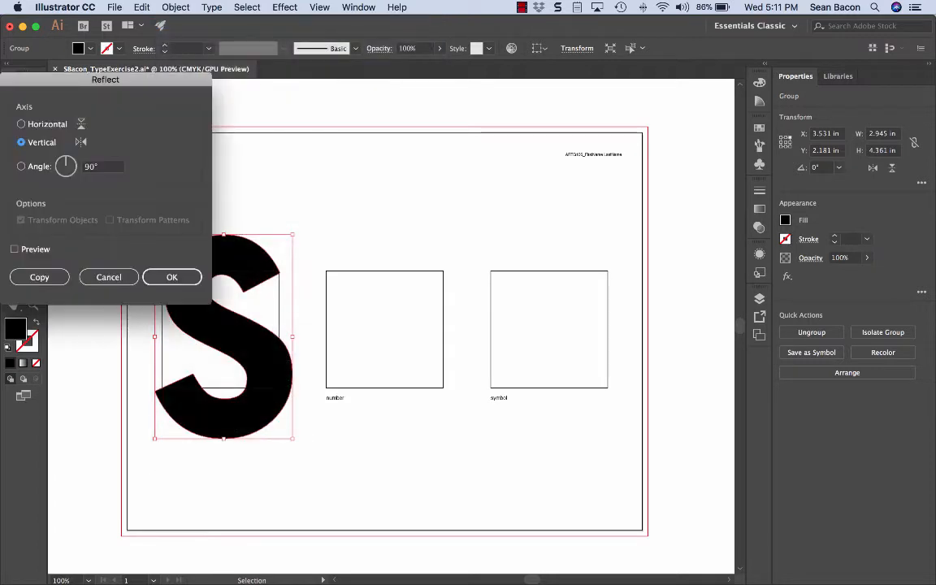
pyautogui.click(15, 250)
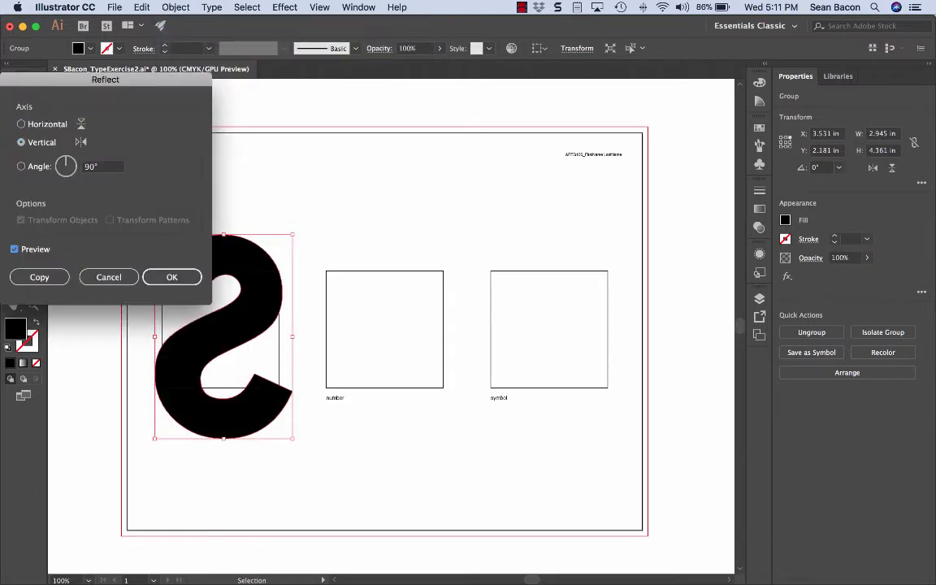
pyautogui.click(113, 278)
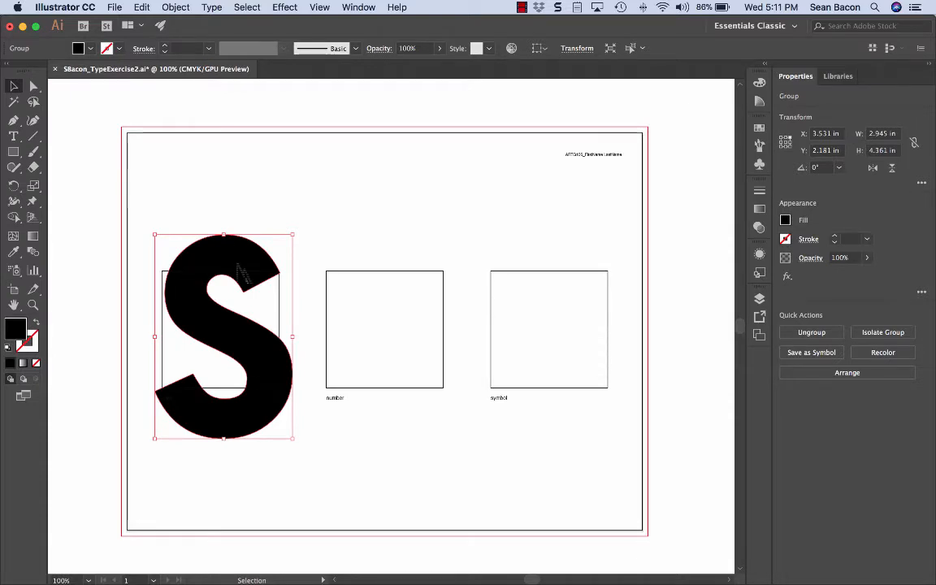
# Step: Duplicate the outlined S toward the number square and delete the copy
pyautogui.moveTo(239, 270); pyautogui.dragTo(351, 206)
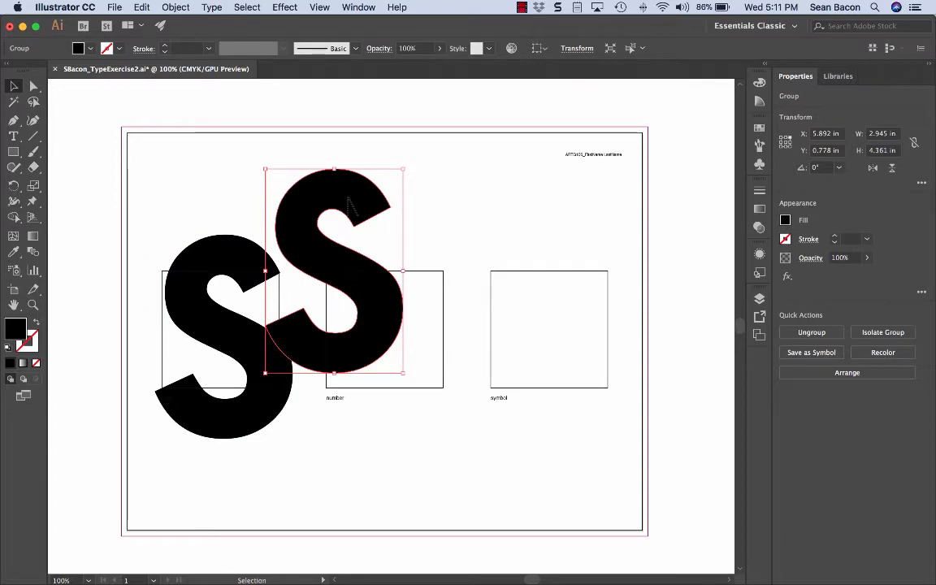
pyautogui.press('Delete')
pyautogui.click(142, 7)
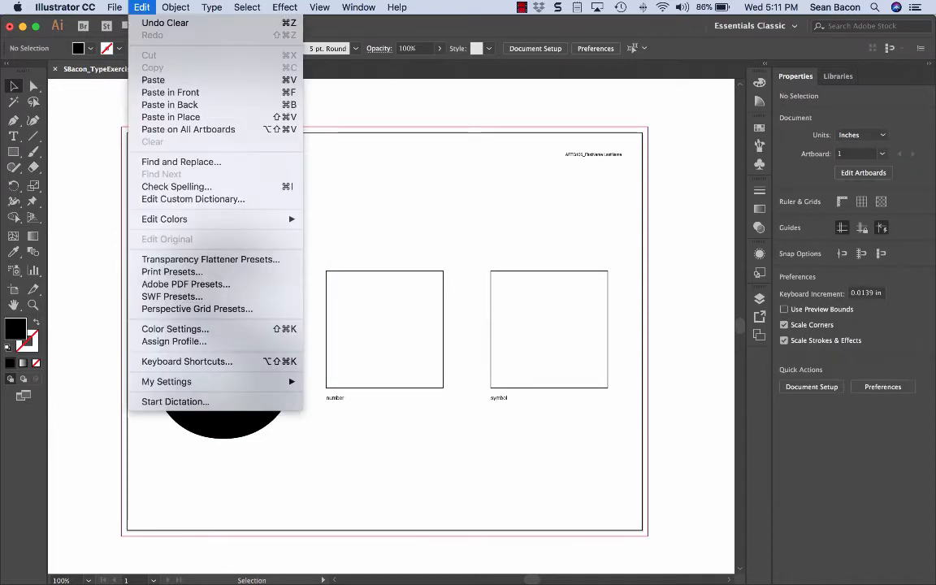
pyautogui.press('Escape')
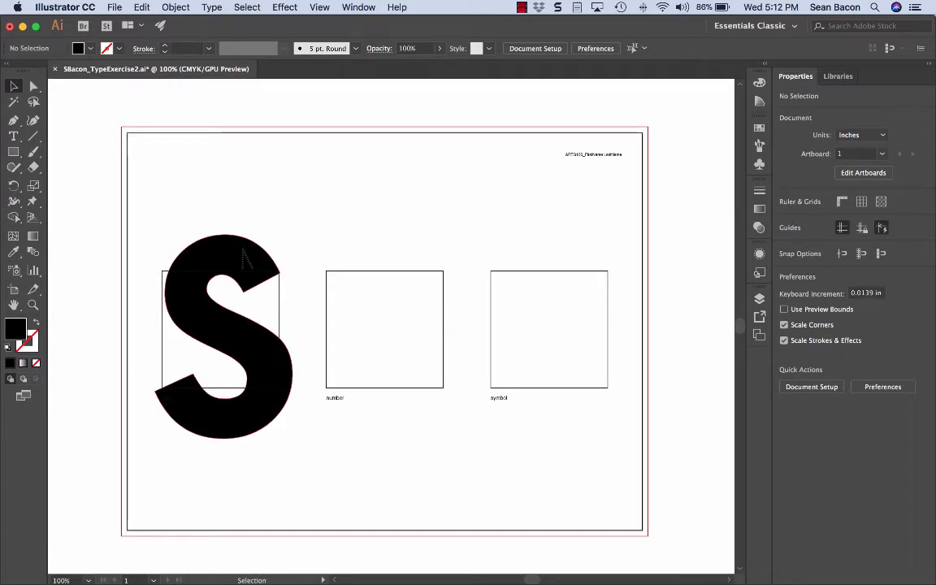
# Step: Scale the outlined S down proportionally to about 2.86 by 4.24 in and try squashing its height
pyautogui.click(246, 258)
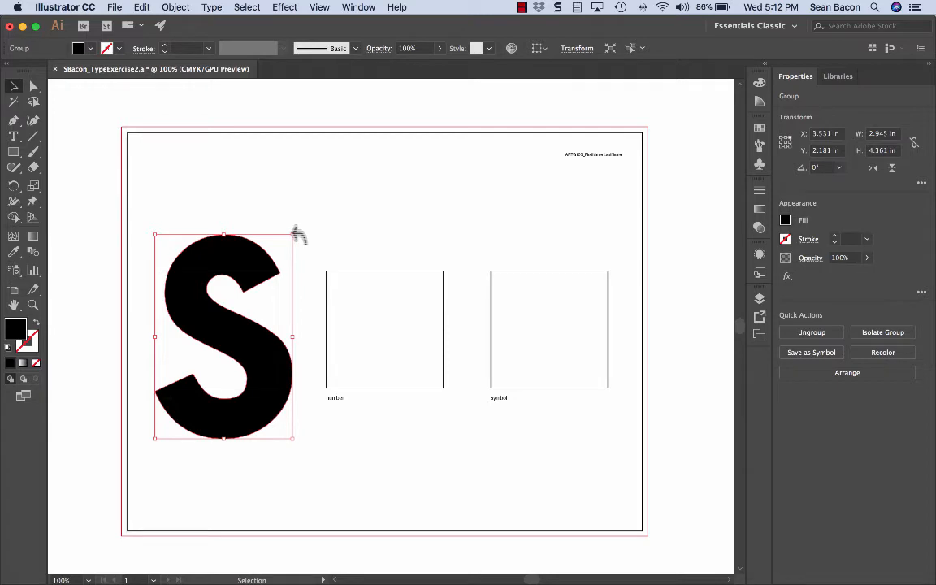
pyautogui.moveTo(299, 235); pyautogui.dragTo(289, 342)
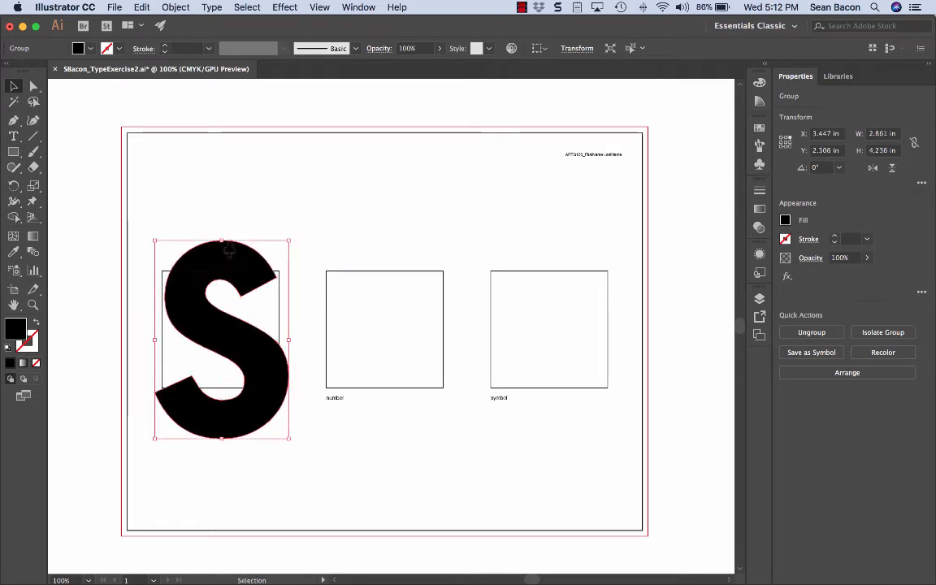
pyautogui.moveTo(222, 241); pyautogui.dragTo(225, 358)
pyautogui.hotkey('ctrl', 'z')
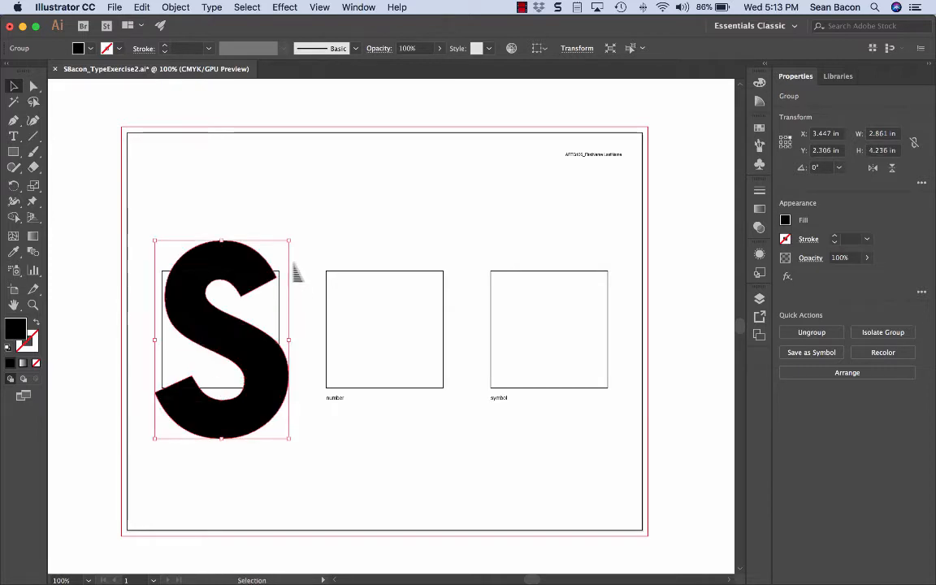
# Step: Rescale the outlined S to about 3.06 by 4.53 in and reposition it over the letter square
pyautogui.moveTo(290, 242); pyautogui.dragTo(388, 195)
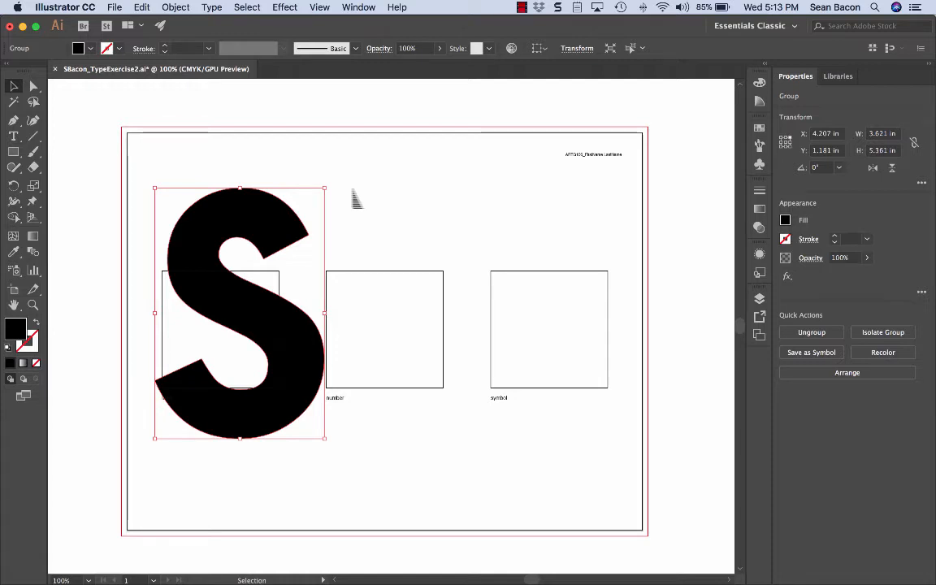
pyautogui.moveTo(282, 220); pyautogui.dragTo(270, 232)
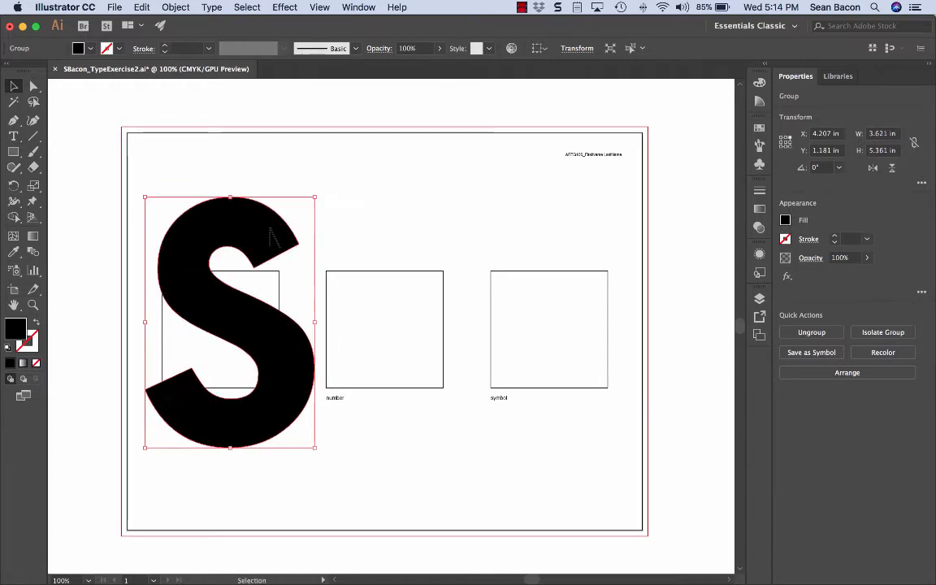
pyautogui.moveTo(321, 203); pyautogui.dragTo(257, 242)
pyautogui.press('a')
pyautogui.click(244, 271)
pyautogui.press('super+z')
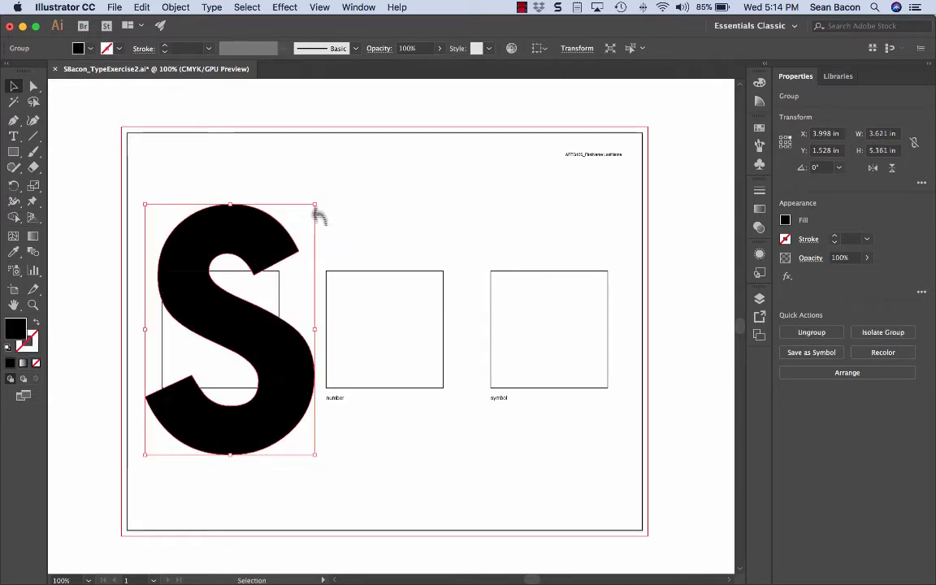
pyautogui.moveTo(317, 205); pyautogui.dragTo(286, 258)
pyautogui.moveTo(223, 271); pyautogui.dragTo(214, 250)
pyautogui.press('super+z')
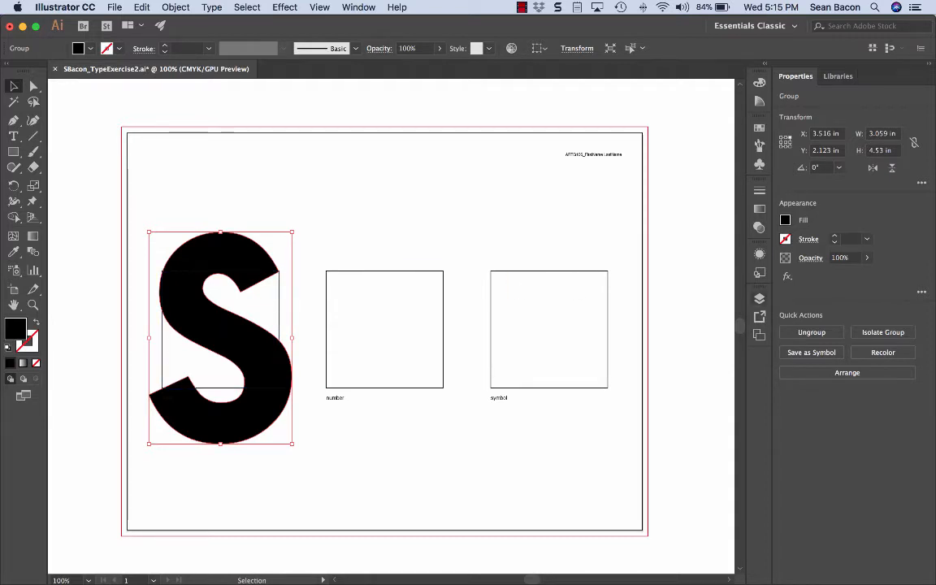
# Step: Transfer the outlined S from the name layer to Layer 1, pasting it in front at the same position
pyautogui.click(759, 299)
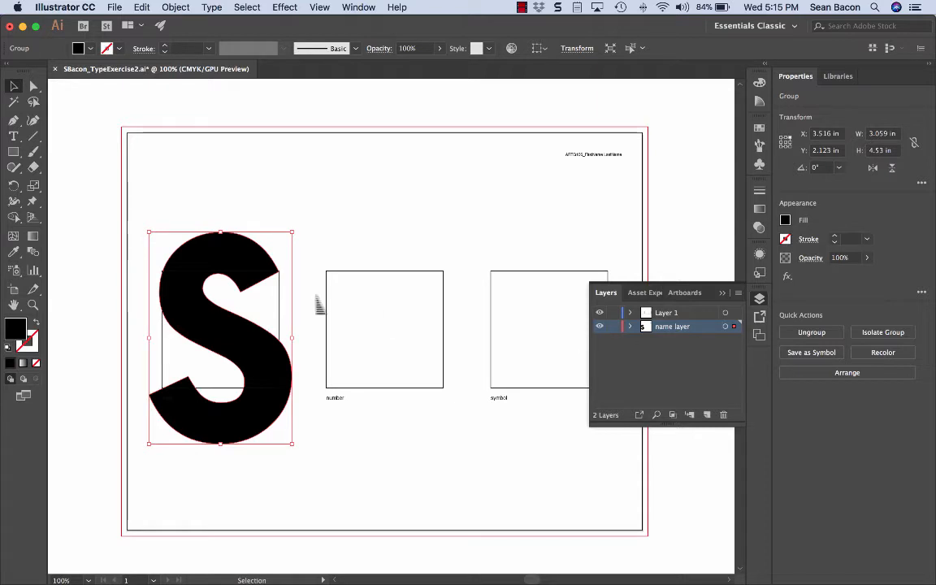
pyautogui.click(141, 7)
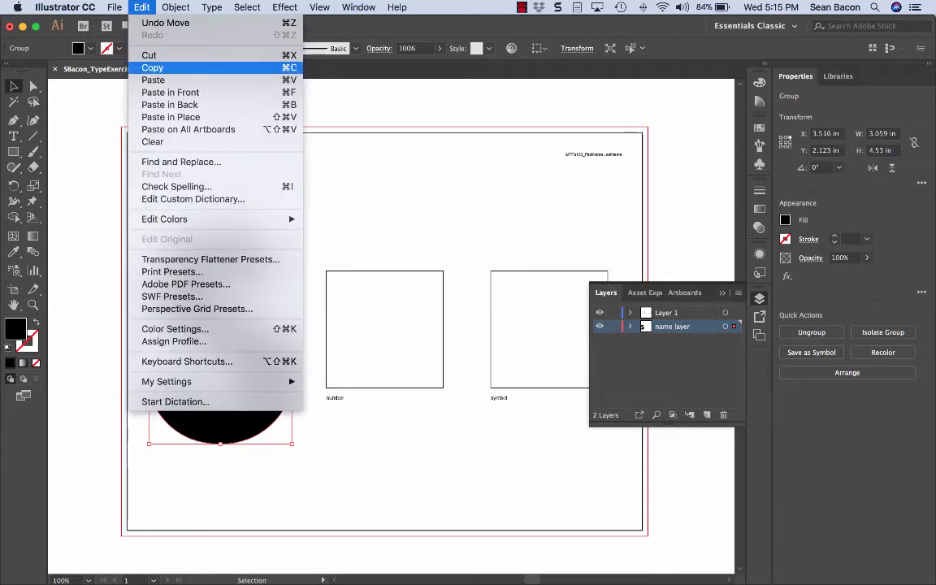
pyautogui.click(154, 65)
pyautogui.click(668, 313)
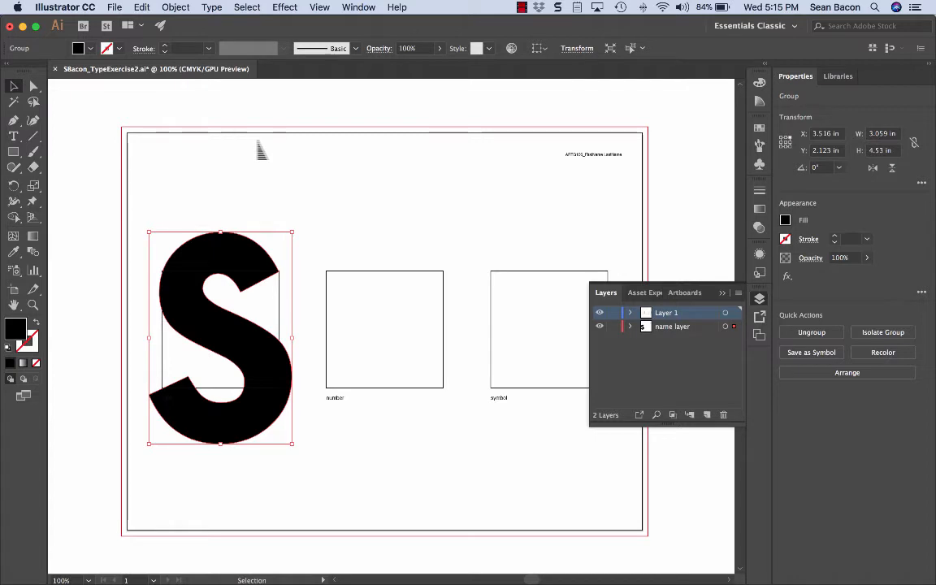
pyautogui.press('Delete')
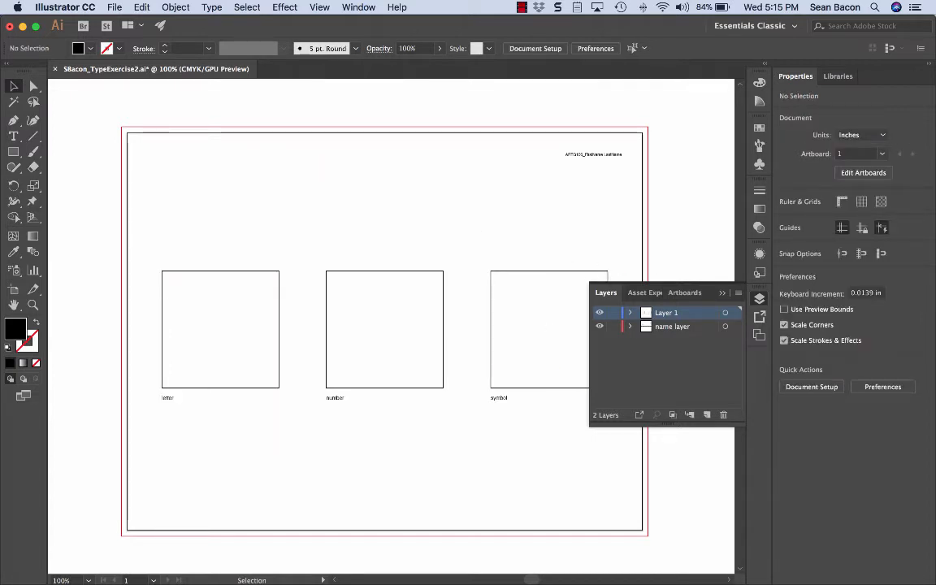
pyautogui.click(142, 6)
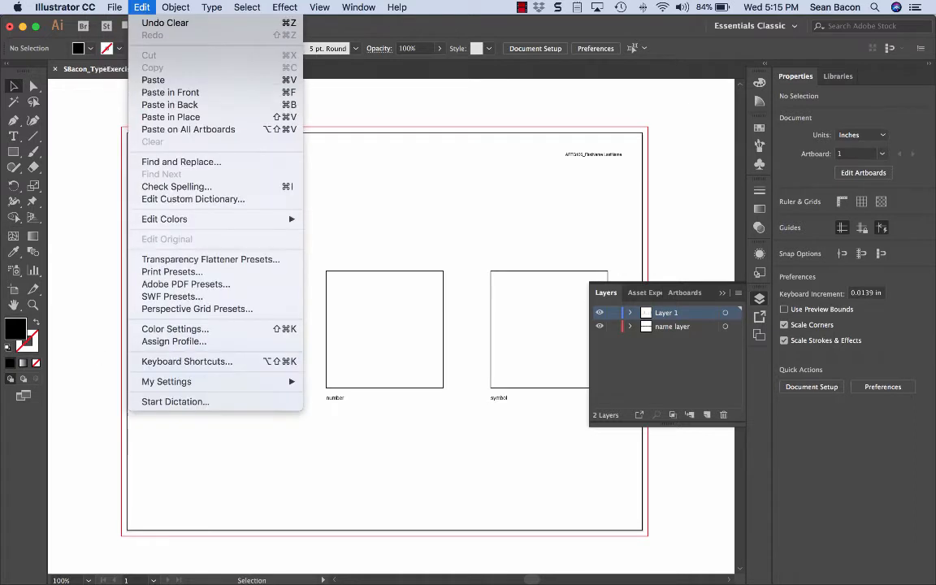
pyautogui.click(169, 92)
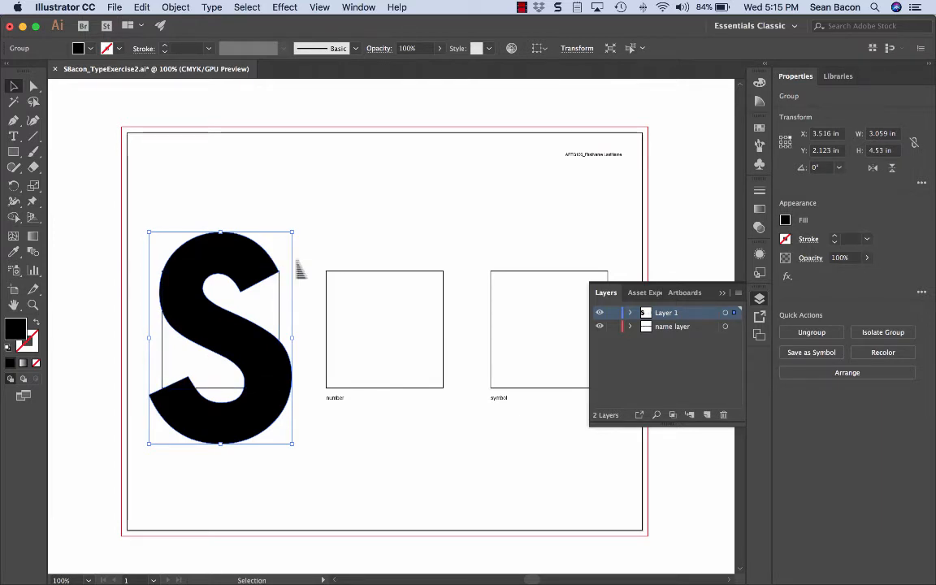
pyautogui.click(302, 260)
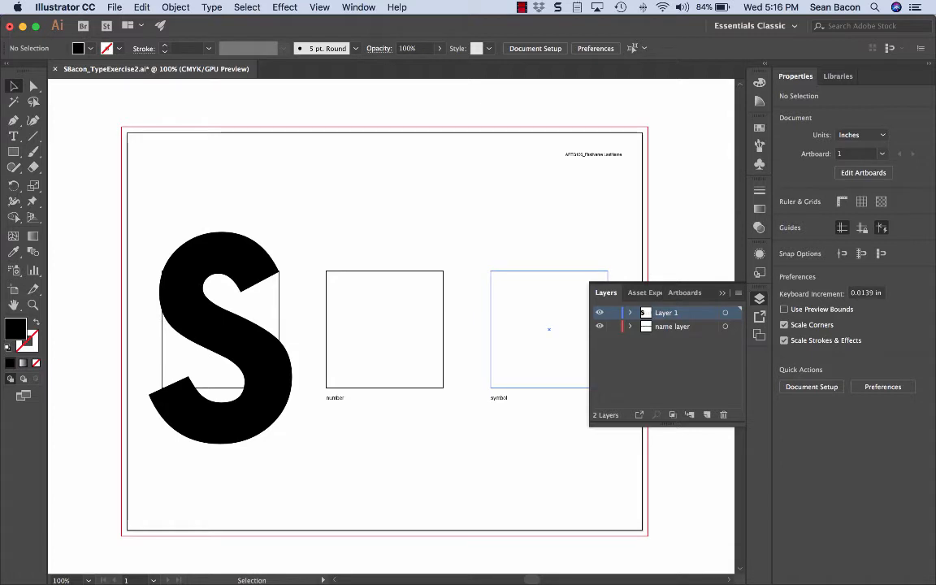
# Step: Replace the first and last name placeholder in the header text with the student's full name and lock the name layer
pyautogui.click(672, 326)
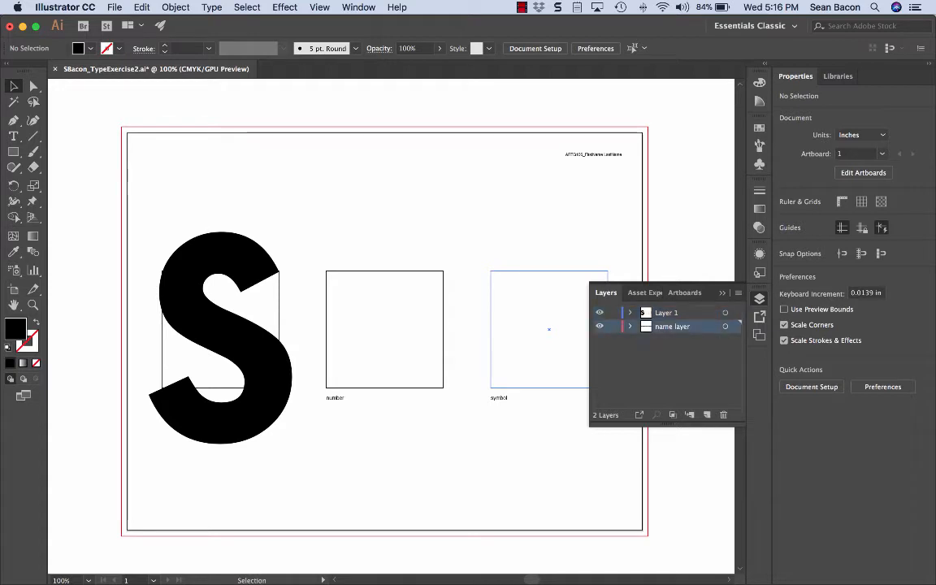
pyautogui.doubleClick(602, 165)
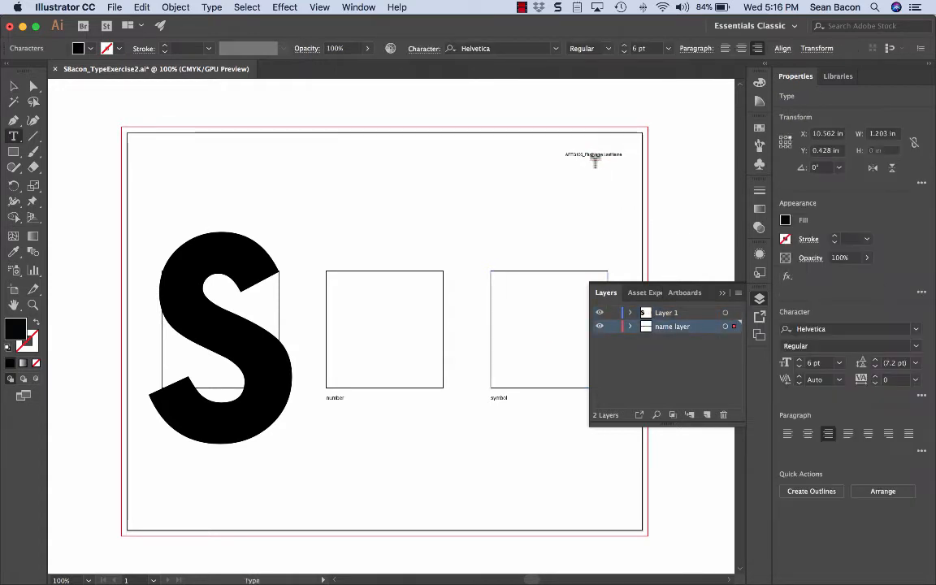
pyautogui.moveTo(586, 158); pyautogui.dragTo(623, 169)
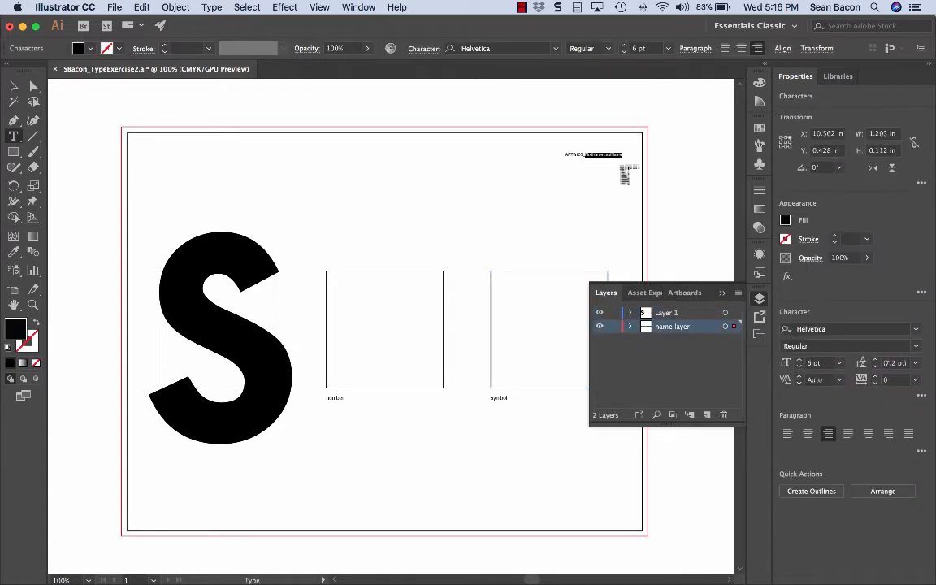
pyautogui.write('Sean Bacon')
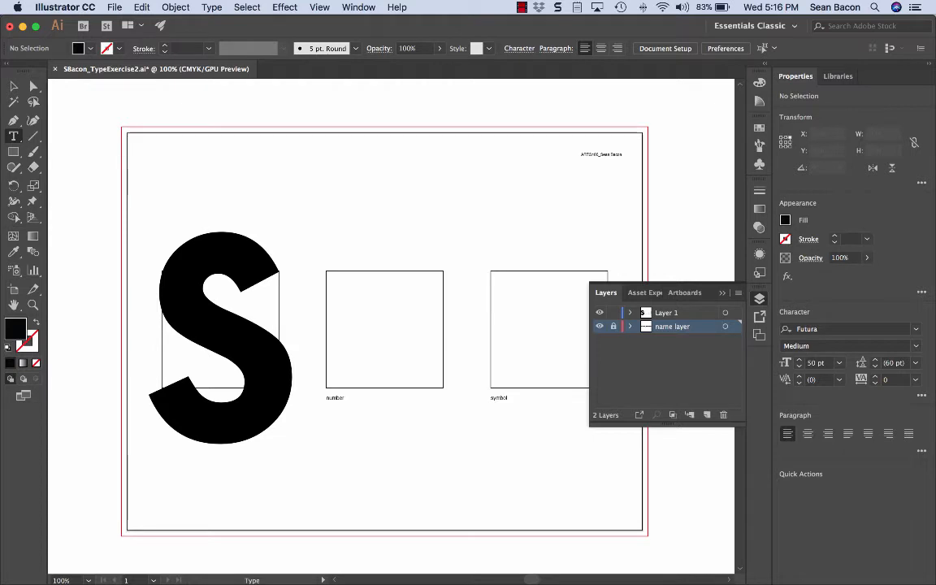
# Step: Copy the letter square's outline on Layer 1 and paste the copy in front of the S
pyautogui.click(668, 312)
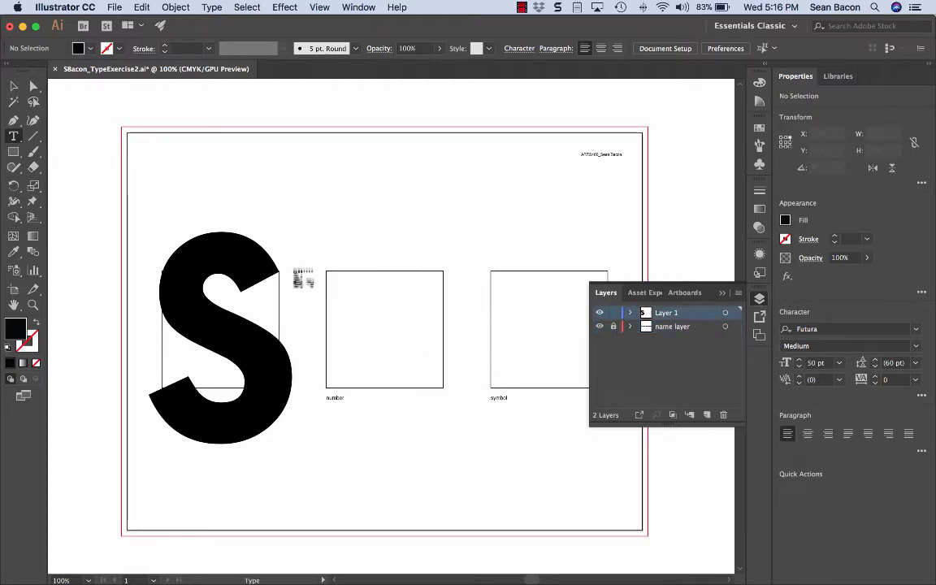
pyautogui.press('v')
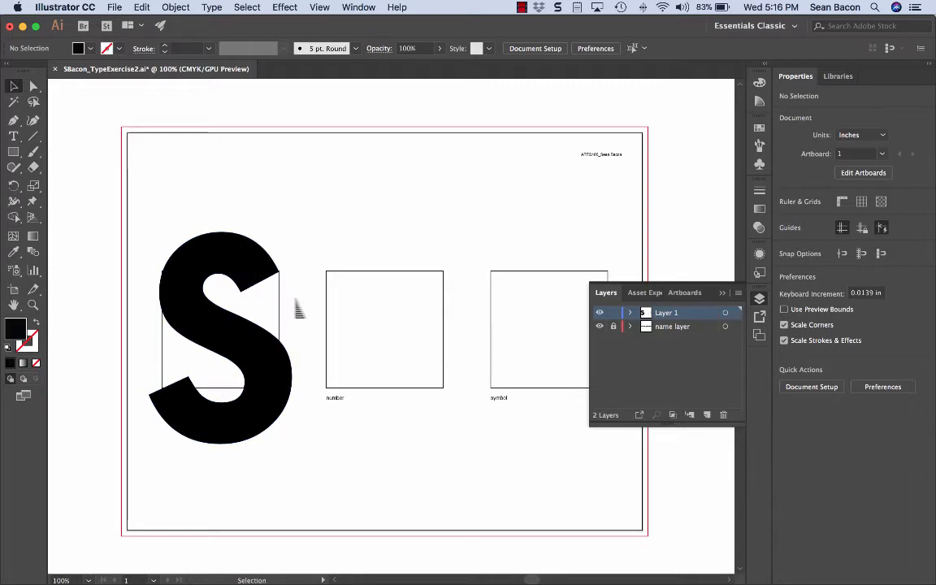
pyautogui.click(256, 346)
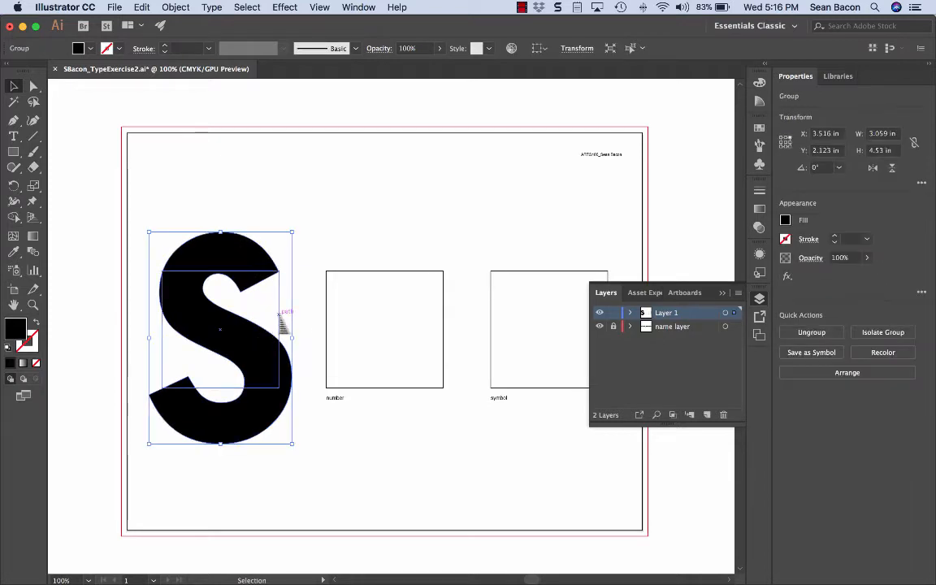
pyautogui.click(279, 309)
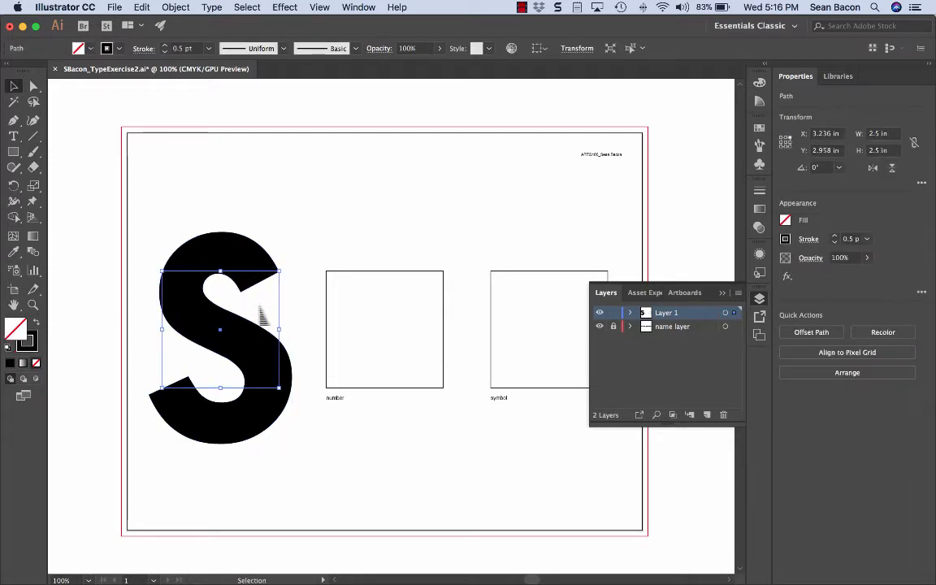
pyautogui.click(141, 7)
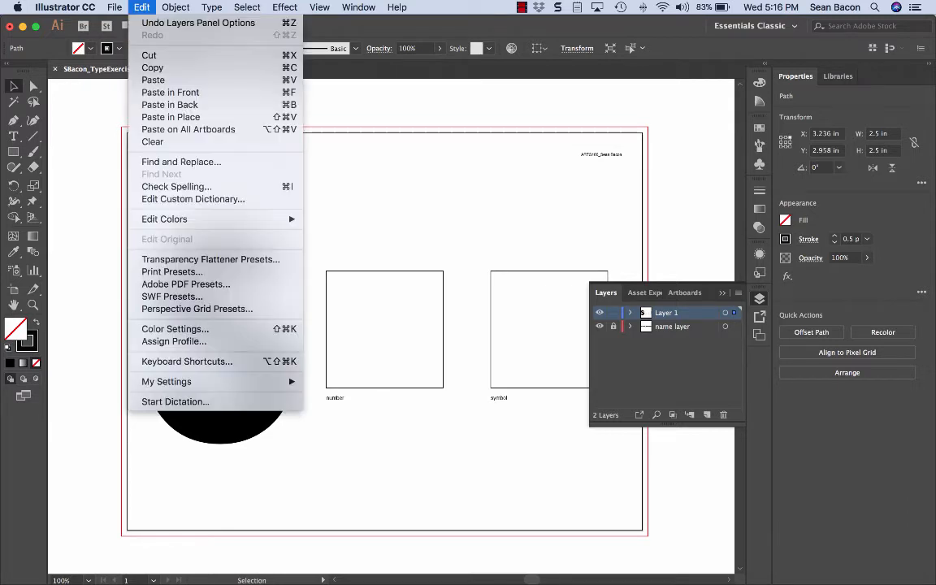
pyautogui.click(153, 67)
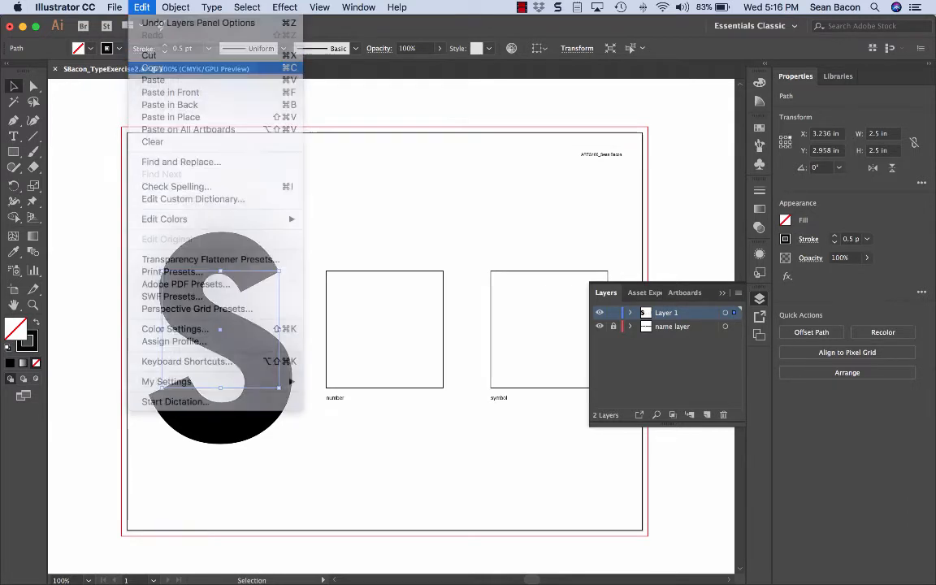
pyautogui.click(142, 7)
pyautogui.click(148, 93)
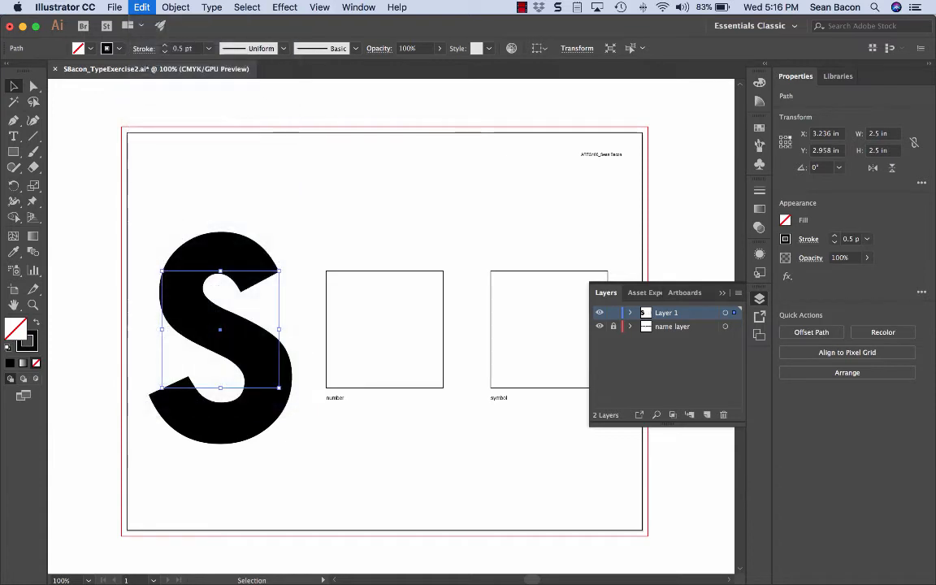
pyautogui.click(270, 284)
pyautogui.click(271, 289)
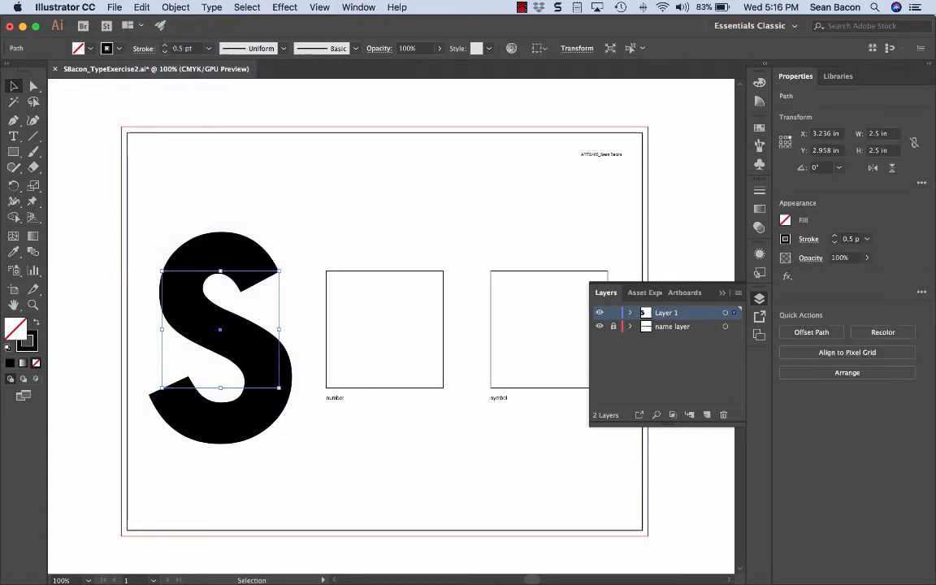
# Step: Bring the copied letter square outline to the front of the stacking order
pyautogui.click(175, 8)
pyautogui.moveTo(191, 35)
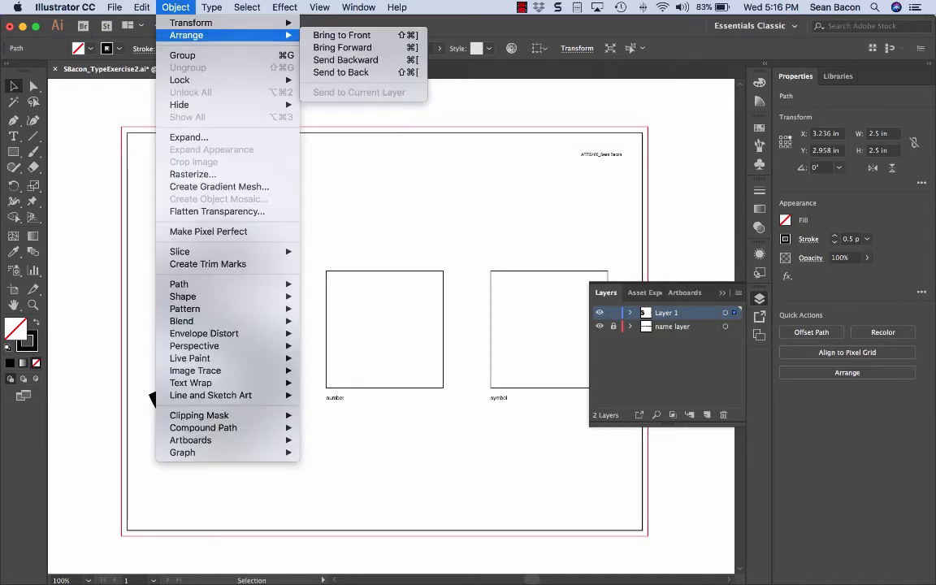
pyautogui.click(341, 35)
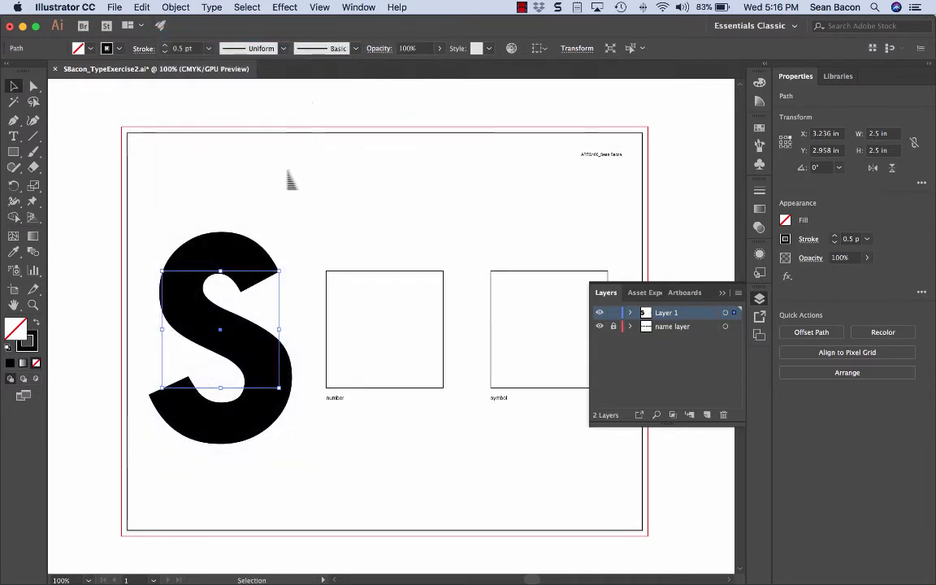
pyautogui.click(268, 278)
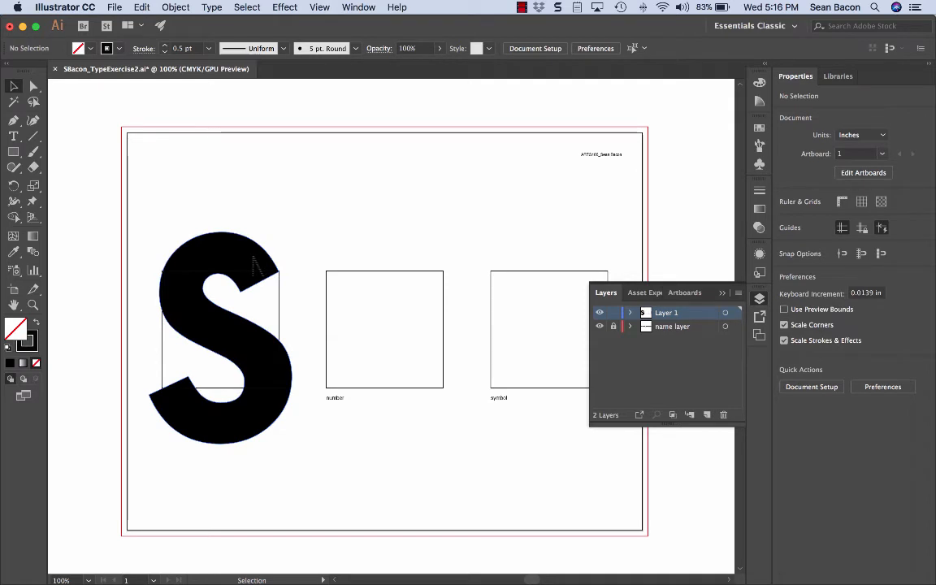
# Step: Make a clipping mask from the front square outline and the enlarged S
pyautogui.click(254, 266)
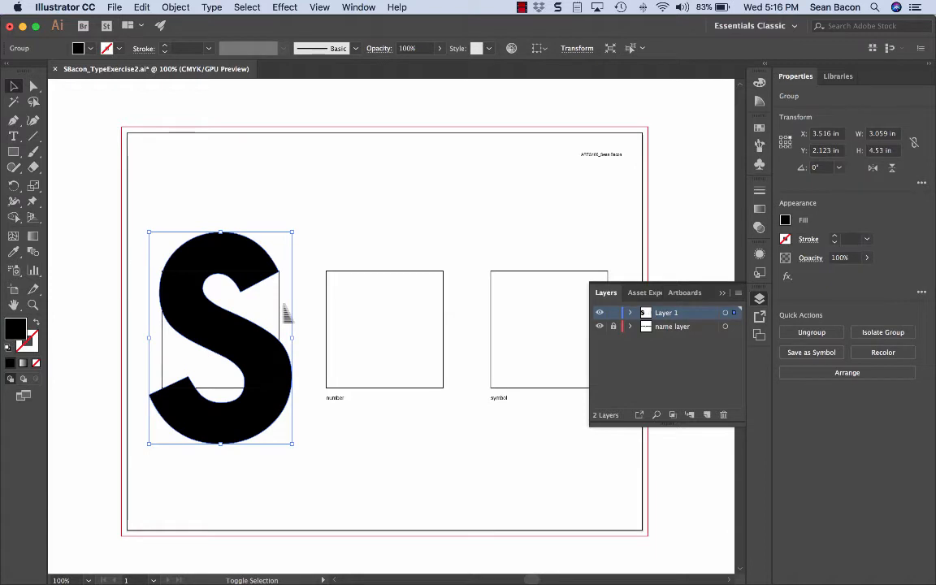
pyautogui.keyDown('shift'); pyautogui.click(279, 304); pyautogui.keyUp('shift')
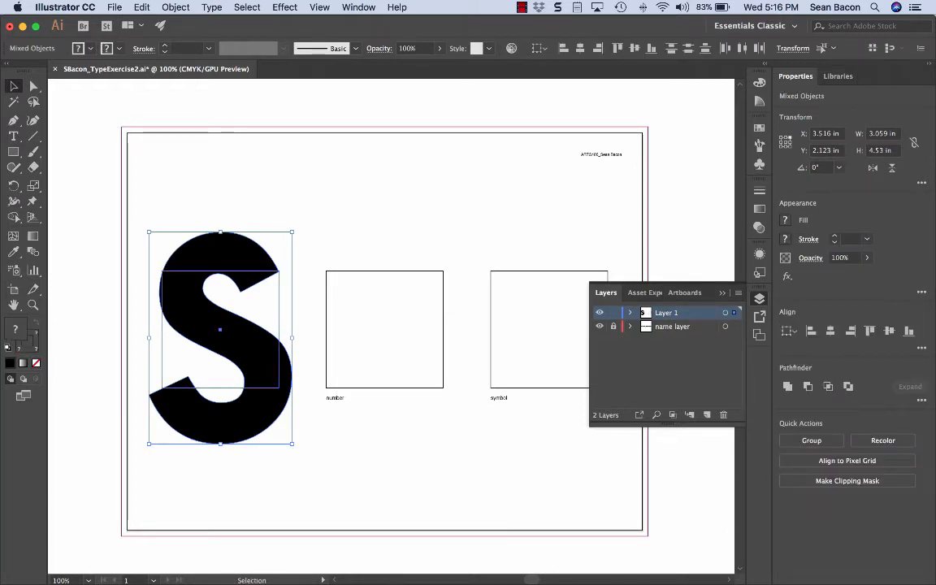
pyautogui.click(176, 7)
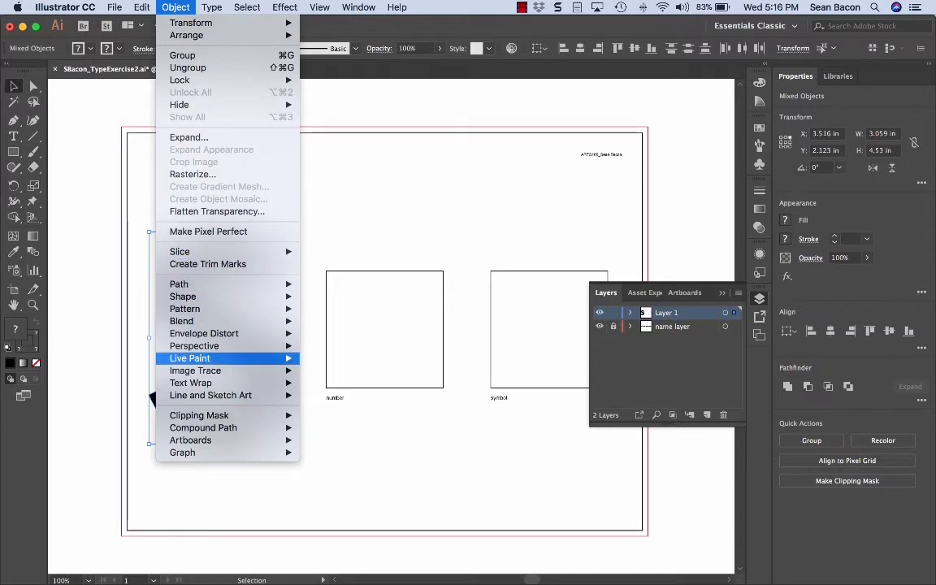
pyautogui.moveTo(211, 415)
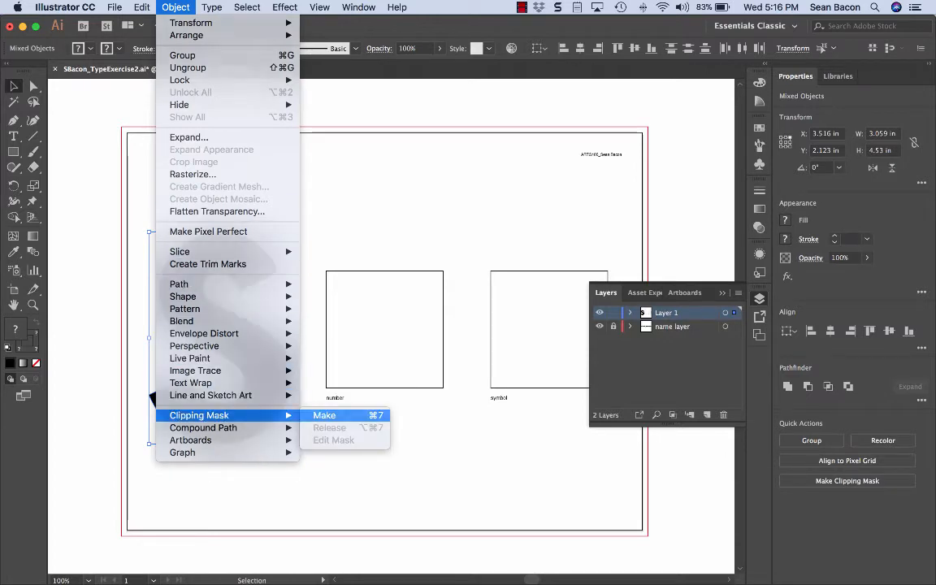
pyautogui.click(325, 415)
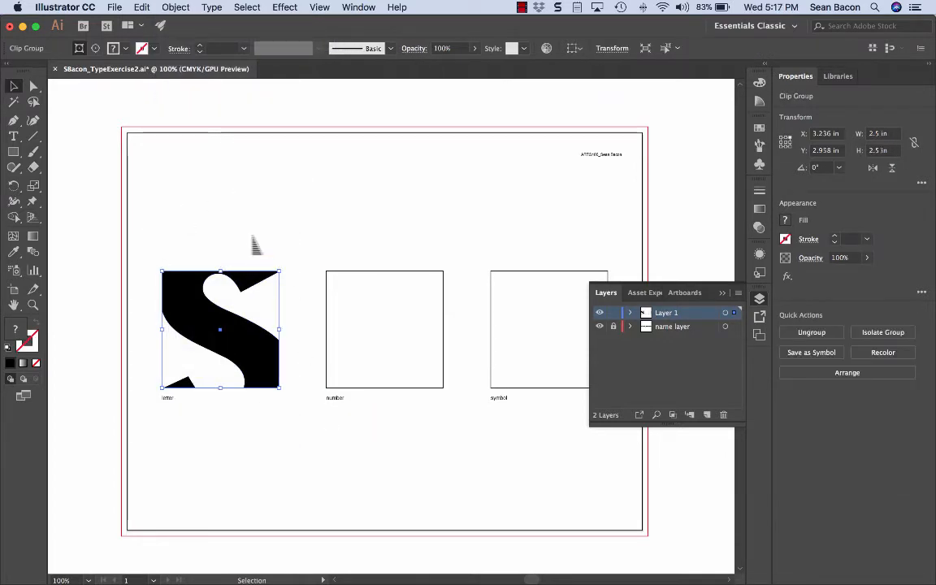
pyautogui.click(255, 241)
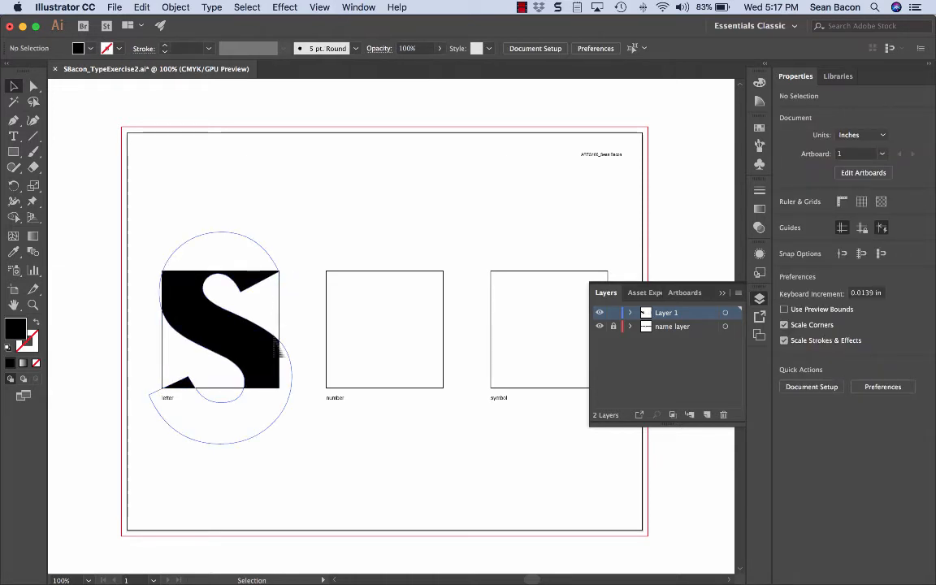
# Step: Try moving the clipped S away from the letter square to reveal the outline beneath, and undo the moves
pyautogui.moveTo(280, 323); pyautogui.dragTo(314, 488)
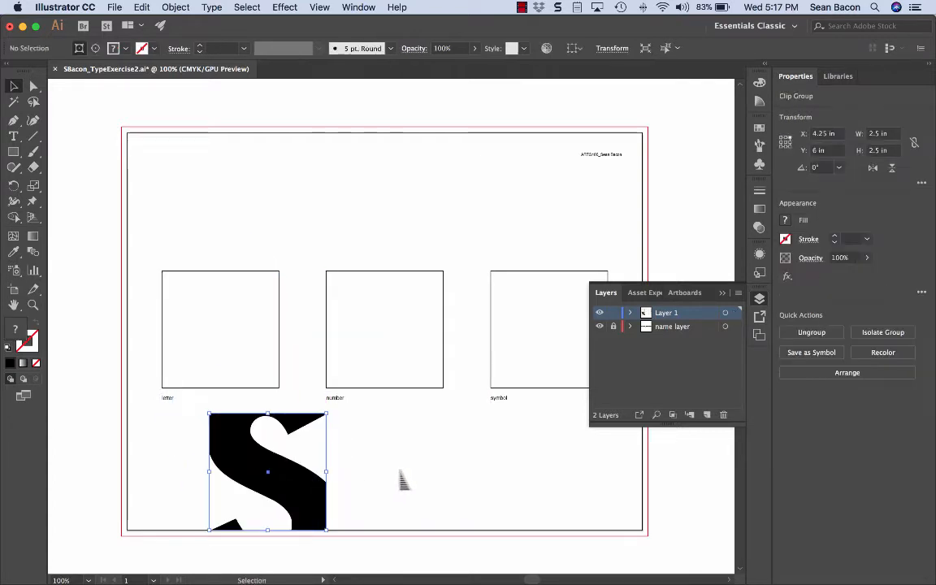
pyautogui.click(330, 424)
pyautogui.press('a')
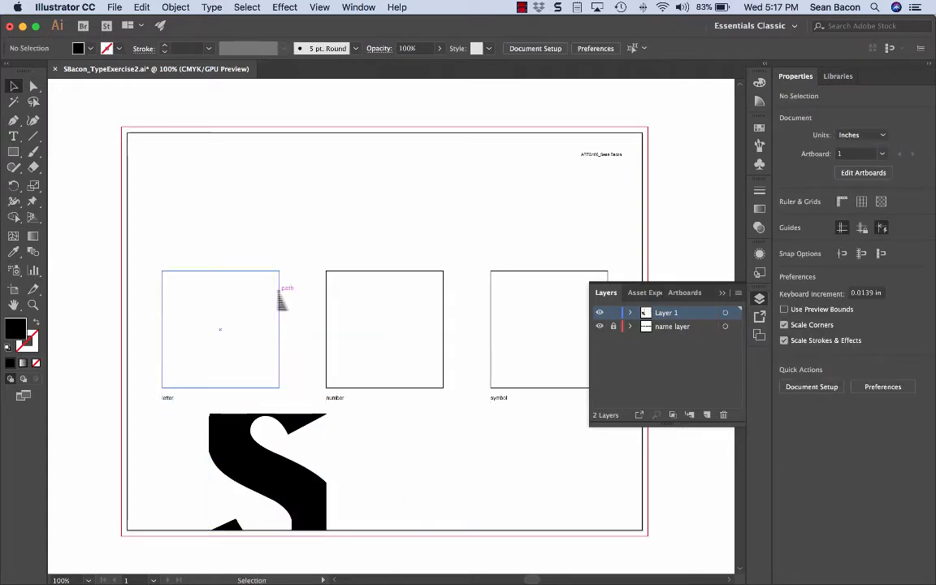
pyautogui.moveTo(281, 298); pyautogui.dragTo(294, 251)
pyautogui.press('super+z')
pyautogui.press('v')
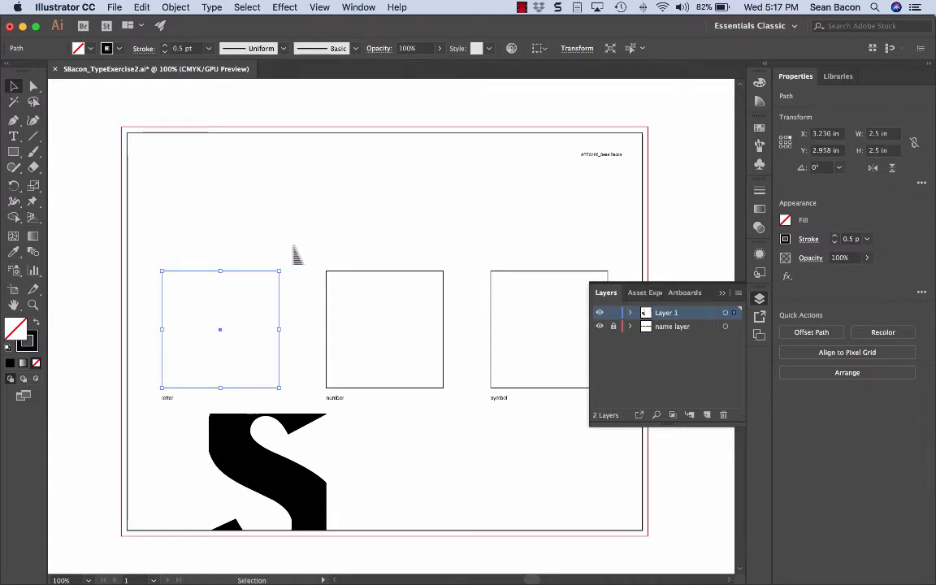
pyautogui.press('super+z')
pyautogui.click(288, 243)
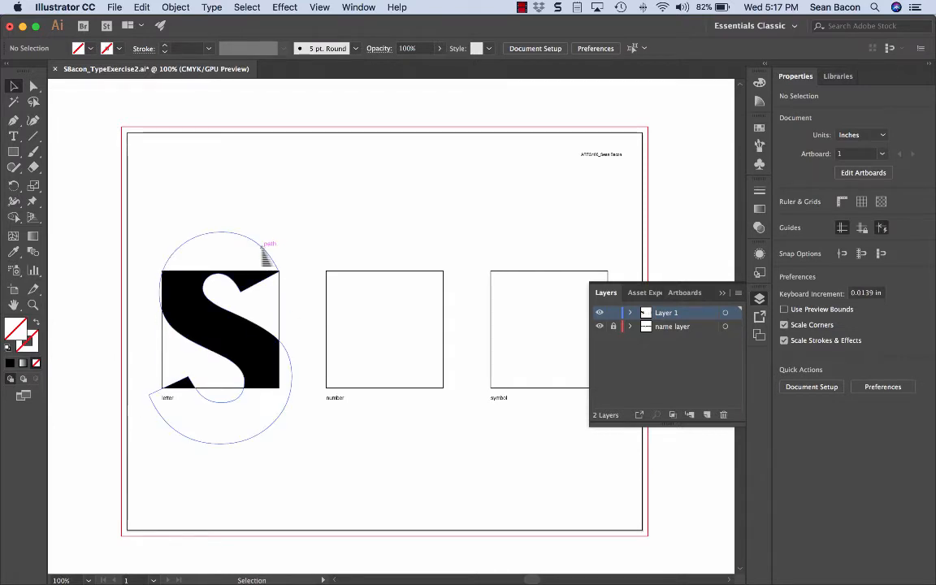
# Step: Isolate the clip group, shift the S leftward inside its mask to about X 3.06 in, and exit isolation
pyautogui.doubleClick(238, 339)
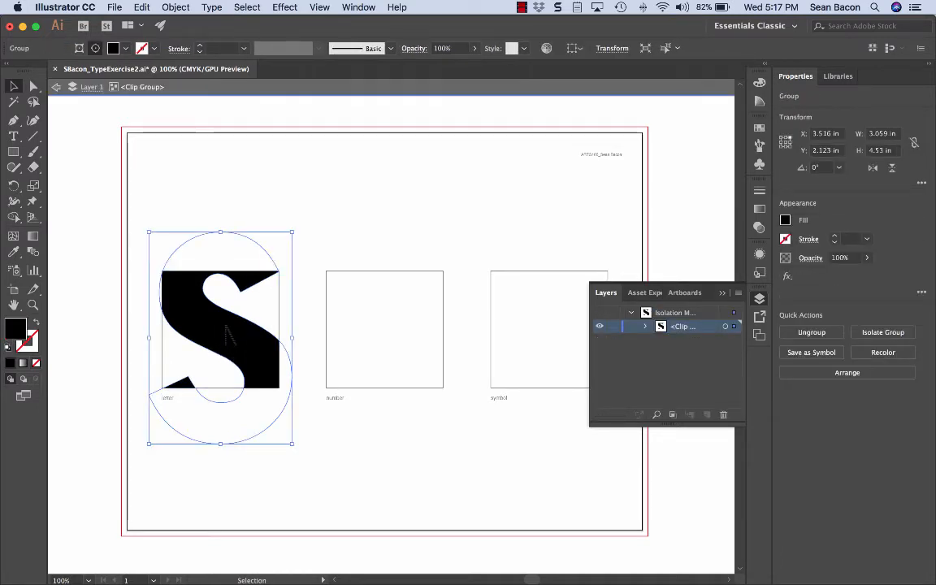
pyautogui.moveTo(229, 336); pyautogui.dragTo(195, 344)
pyautogui.moveTo(256, 460); pyautogui.dragTo(334, 515)
pyautogui.moveTo(184, 341); pyautogui.dragTo(204, 374)
pyautogui.press('super+z')
pyautogui.press('super+z')
pyautogui.press('super+z')
pyautogui.press('super+z')
pyautogui.press('super+z')
pyautogui.press('super+z')
pyautogui.press('super+z')
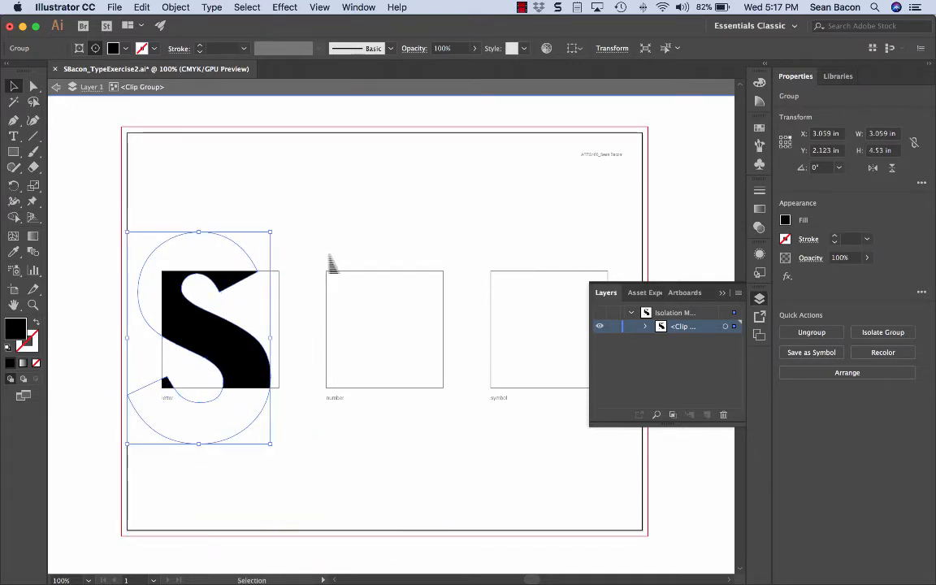
pyautogui.doubleClick(332, 262)
pyautogui.click(142, 6)
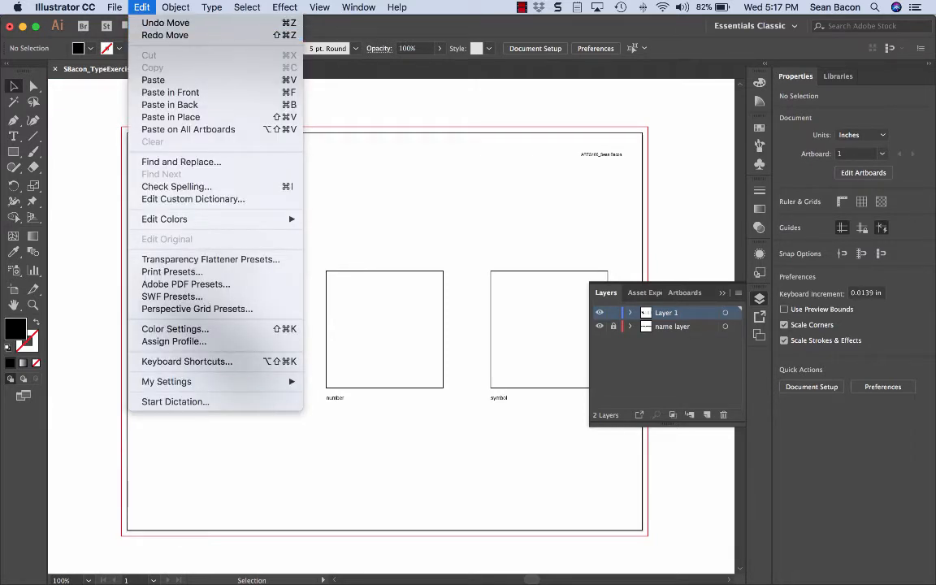
pyautogui.click(165, 23)
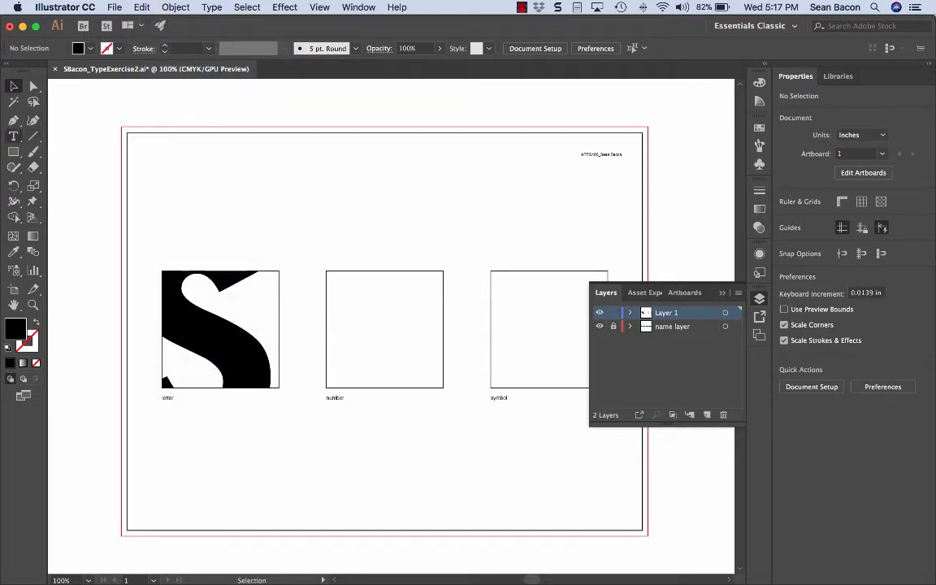
# Step: Add the number 3 in 50 pt Futura Medium above the number square and convert it to outlines
pyautogui.click(13, 136)
pyautogui.moveTo(287, 160); pyautogui.dragTo(383, 256)
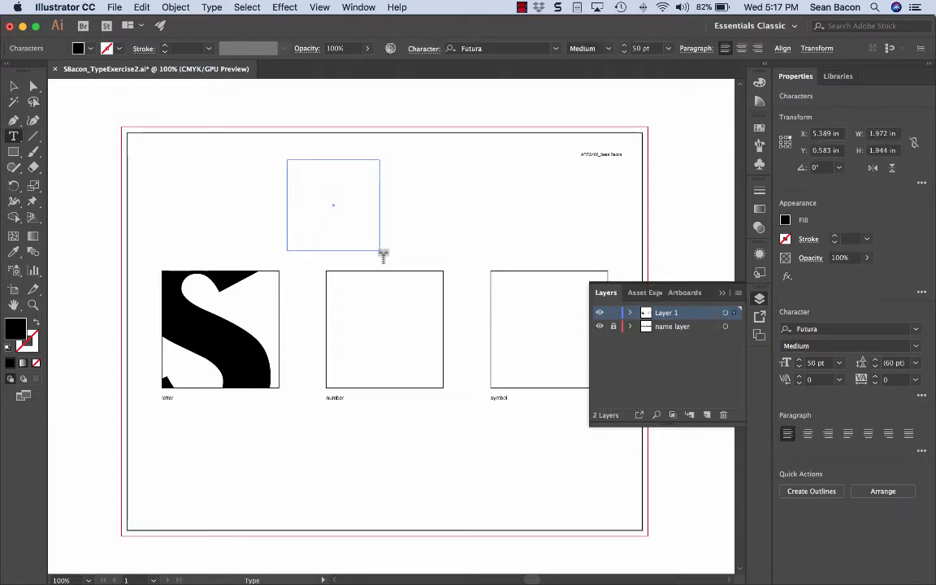
pyautogui.write('3')
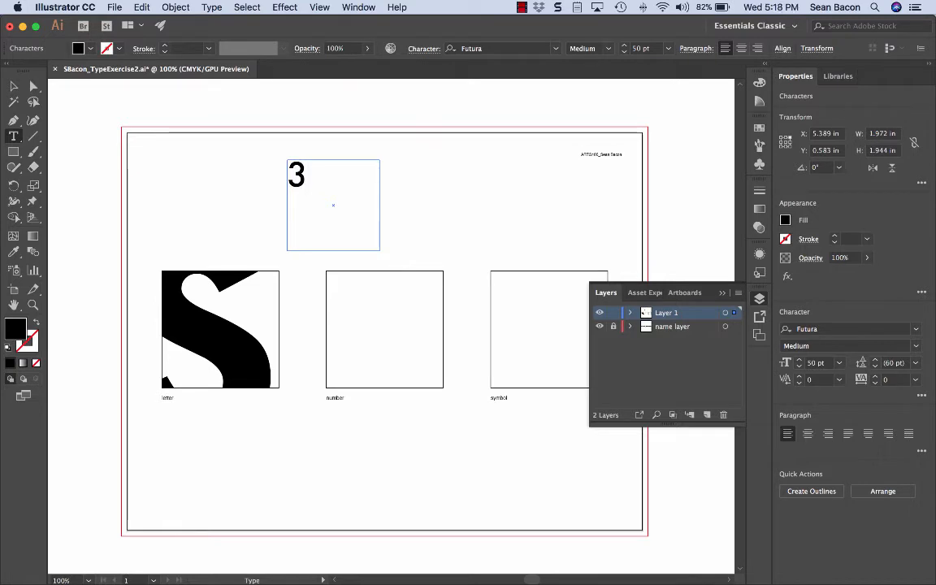
pyautogui.press('Escape')
pyautogui.click(176, 8)
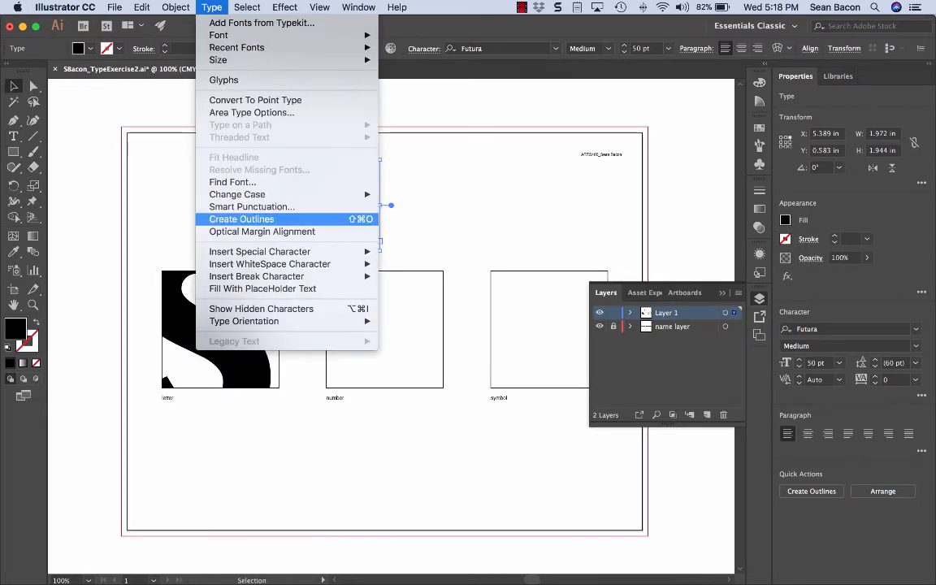
pyautogui.click(363, 218)
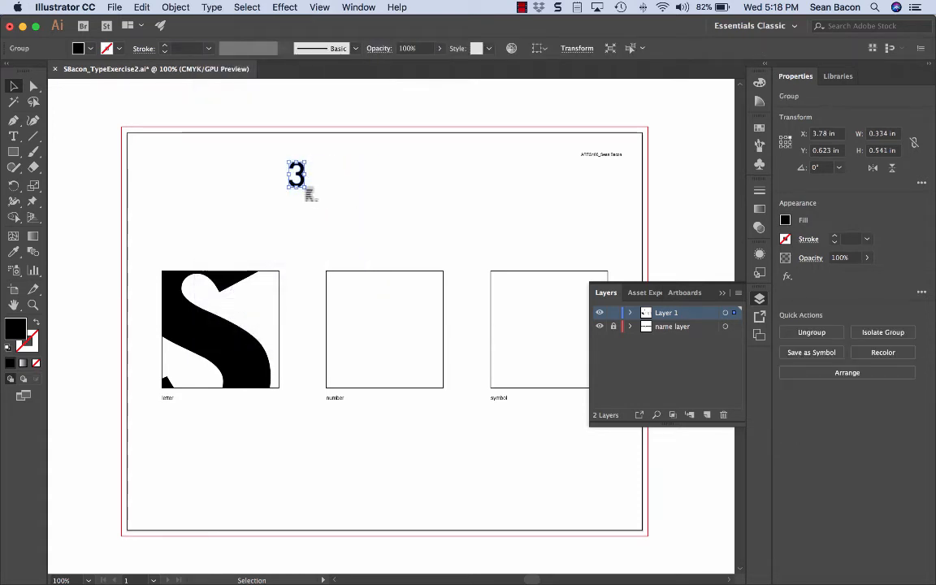
# Step: Duplicate the outlined 3 beside the original, level with it, and reflect the copy across the vertical axis
pyautogui.moveTo(307, 193); pyautogui.dragTo(319, 227)
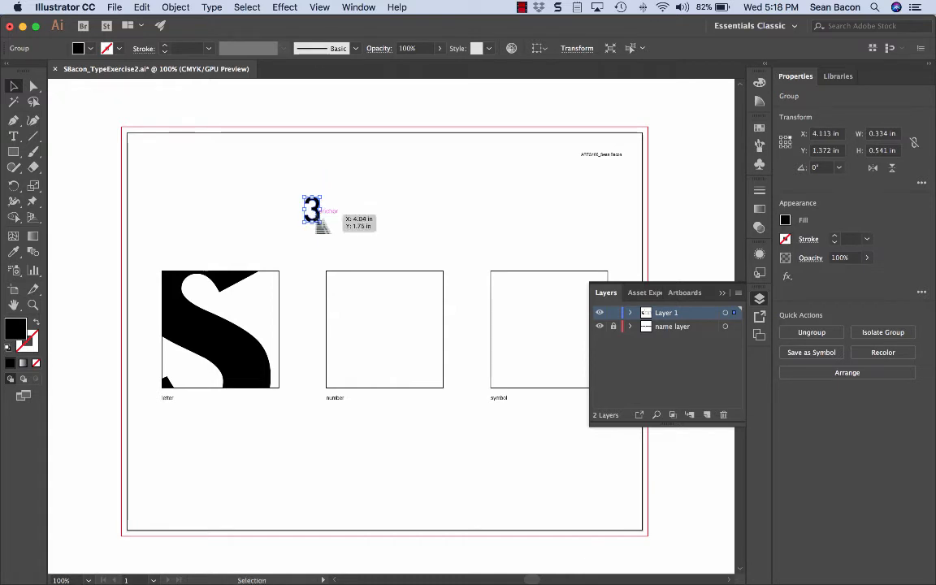
pyautogui.moveTo(317, 222); pyautogui.dragTo(342, 222)
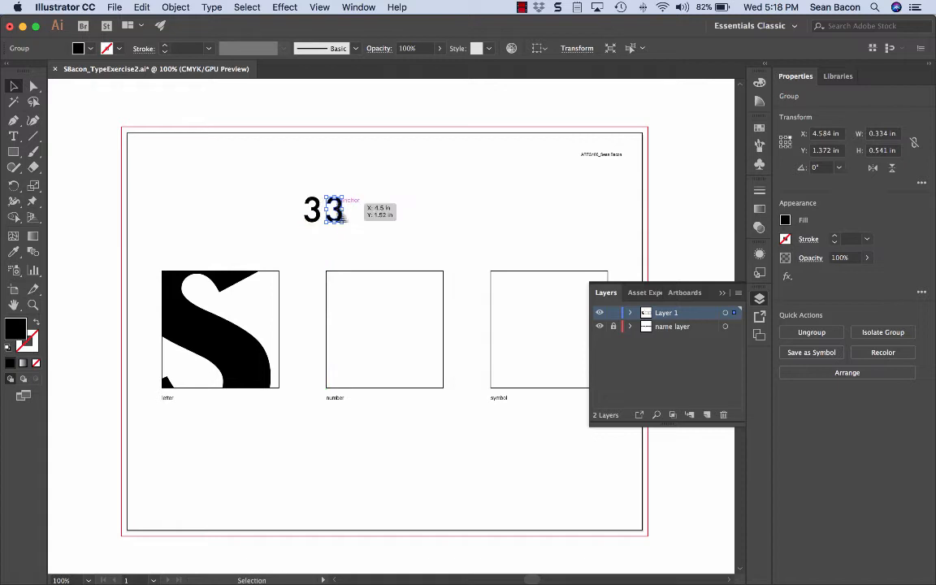
pyautogui.click(175, 7)
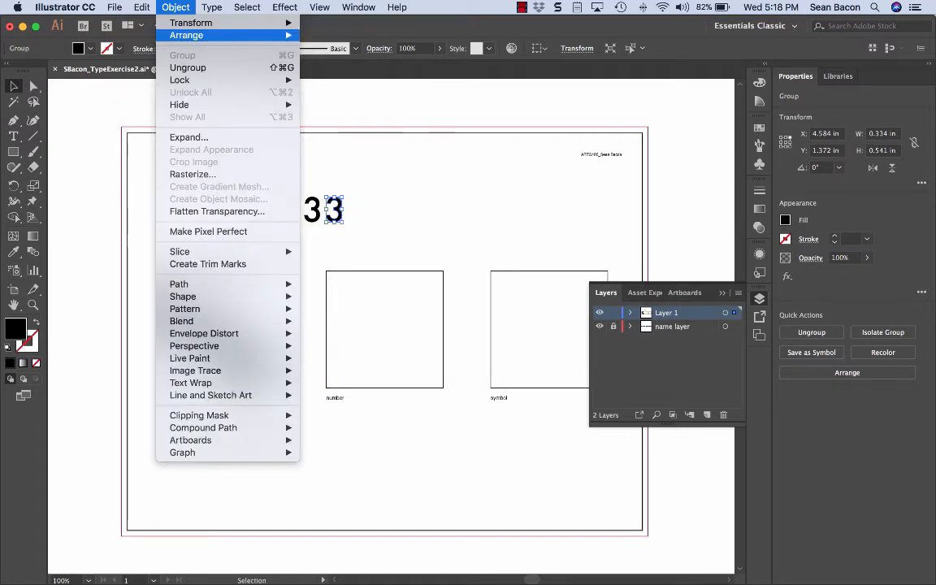
pyautogui.moveTo(187, 35)
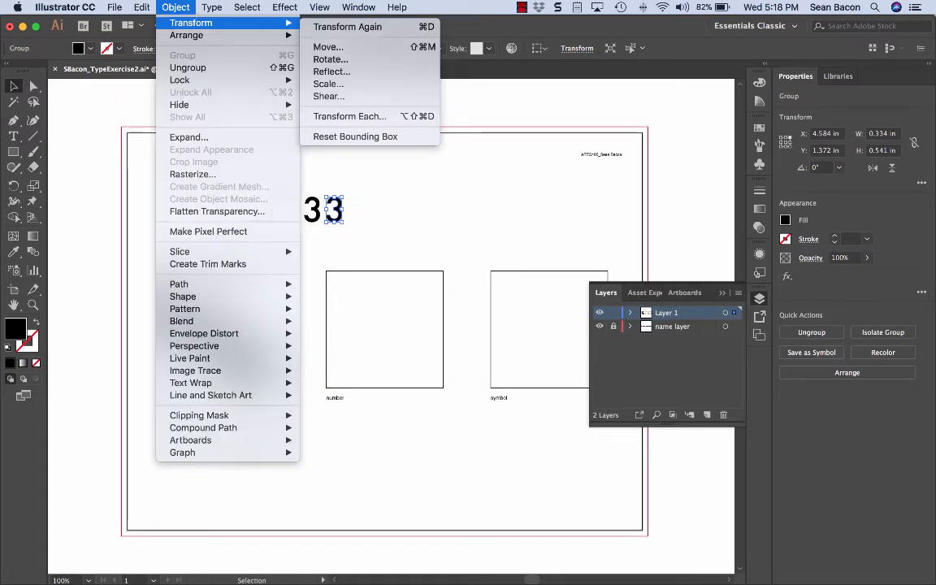
pyautogui.click(332, 72)
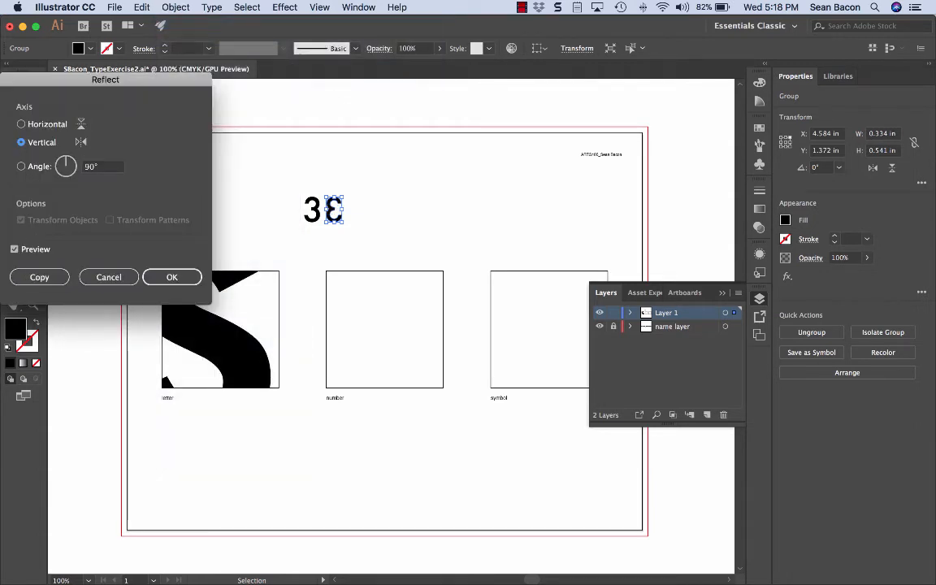
pyautogui.click(172, 277)
pyautogui.click(340, 267)
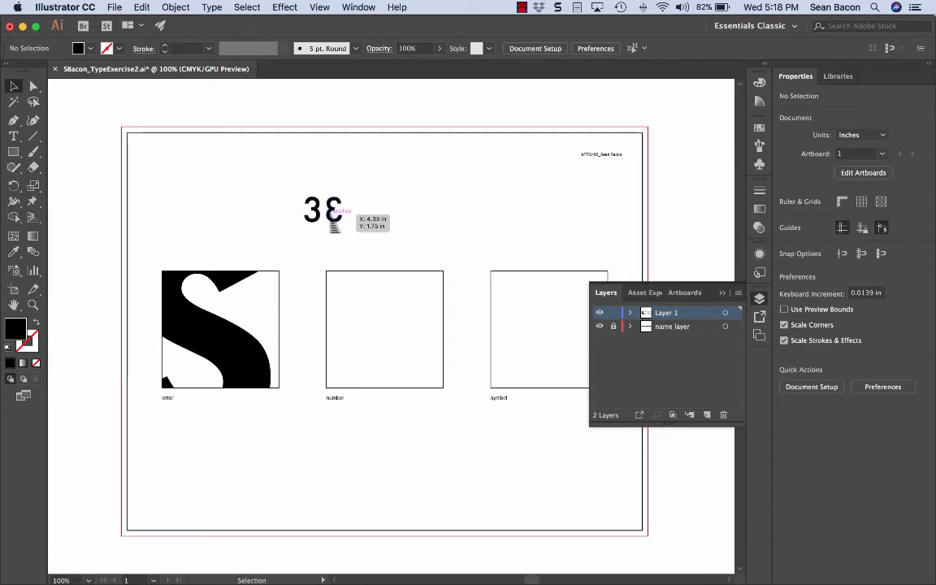
# Step: Slide the mirrored 3 toward the original so their inner edges overlap, placing it at about X 4.42 in
pyautogui.moveTo(331, 218); pyautogui.dragTo(325, 218)
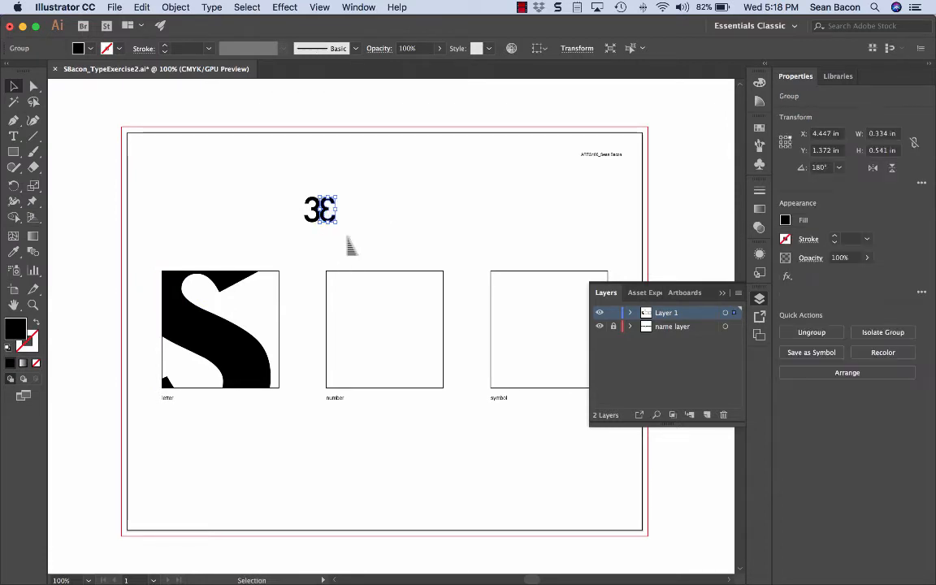
pyautogui.click(347, 242)
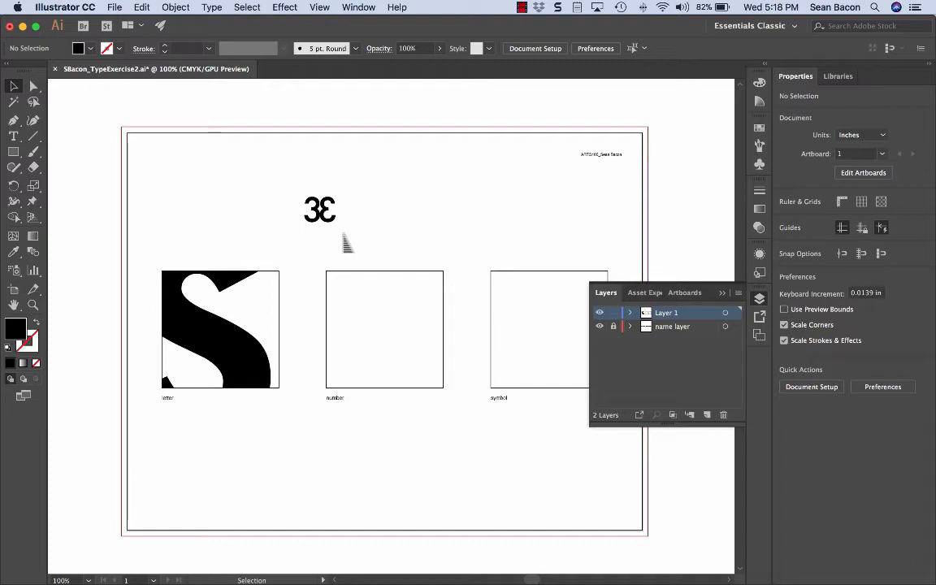
pyautogui.press('super+equal')
pyautogui.press('super+equal')
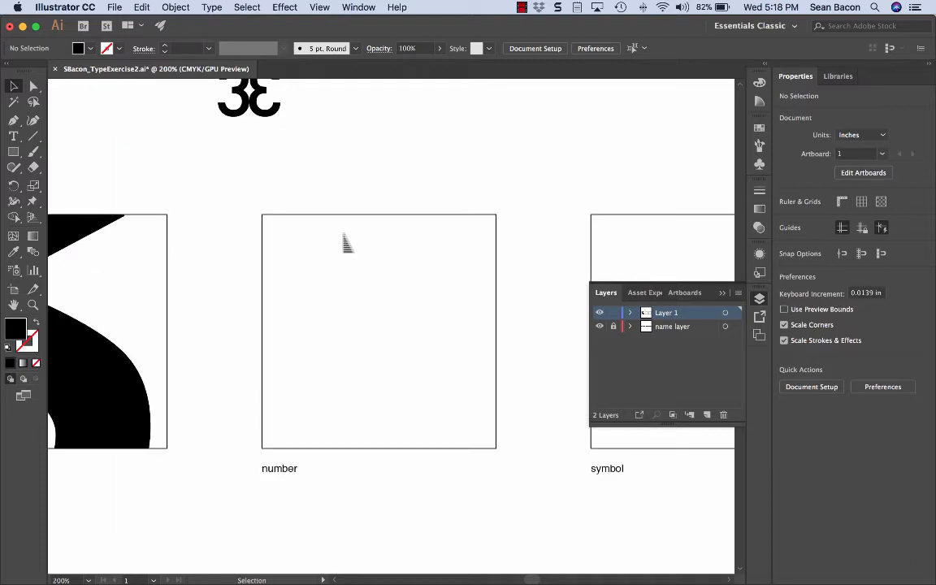
pyautogui.moveTo(321, 202); pyautogui.dragTo(372, 261)
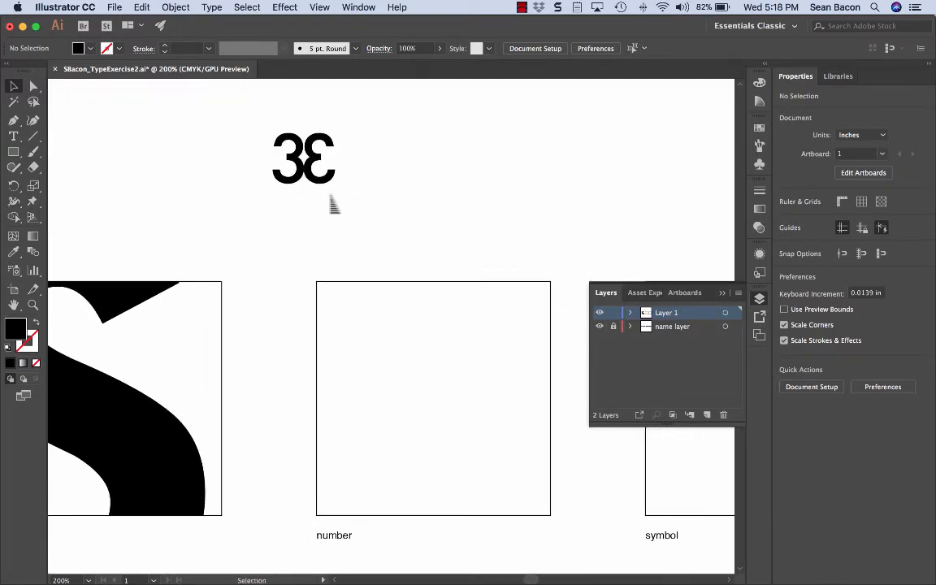
pyautogui.moveTo(330, 194); pyautogui.dragTo(285, 152)
pyautogui.click(385, 193)
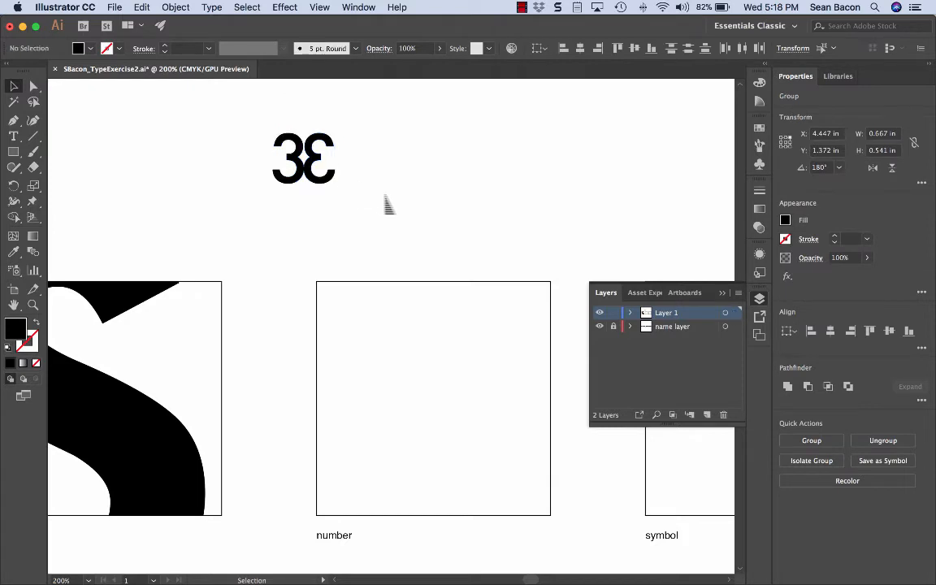
pyautogui.click(319, 180)
pyautogui.press('Left')
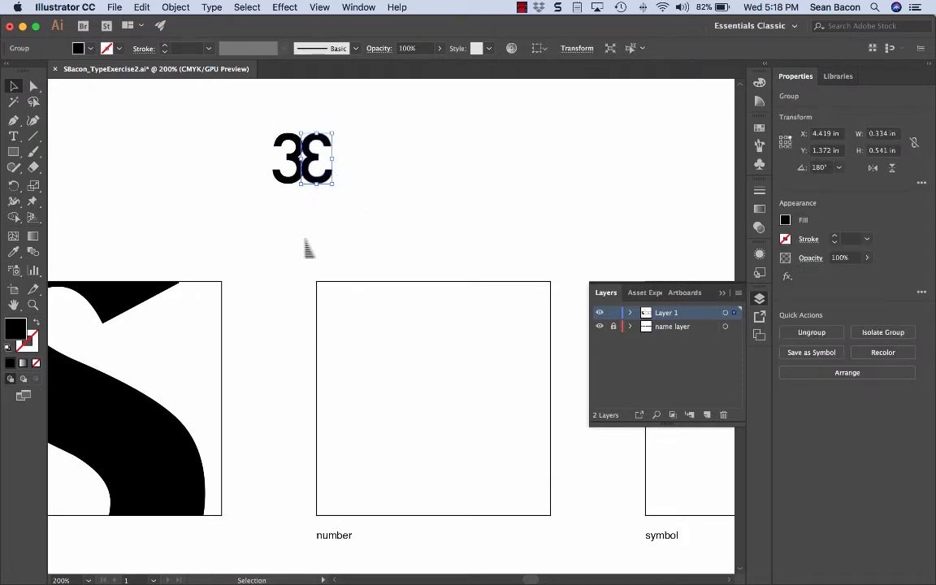
pyautogui.click(356, 242)
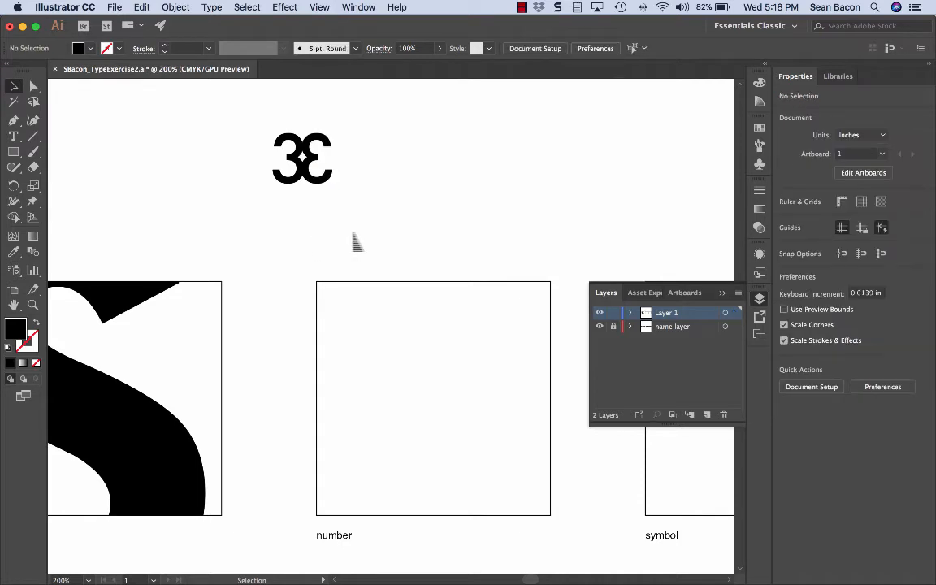
# Step: Group the overlapping pair of mirrored 3s and duplicate the group 0.67 in to the right, level with the original
pyautogui.moveTo(352, 230); pyautogui.dragTo(258, 153)
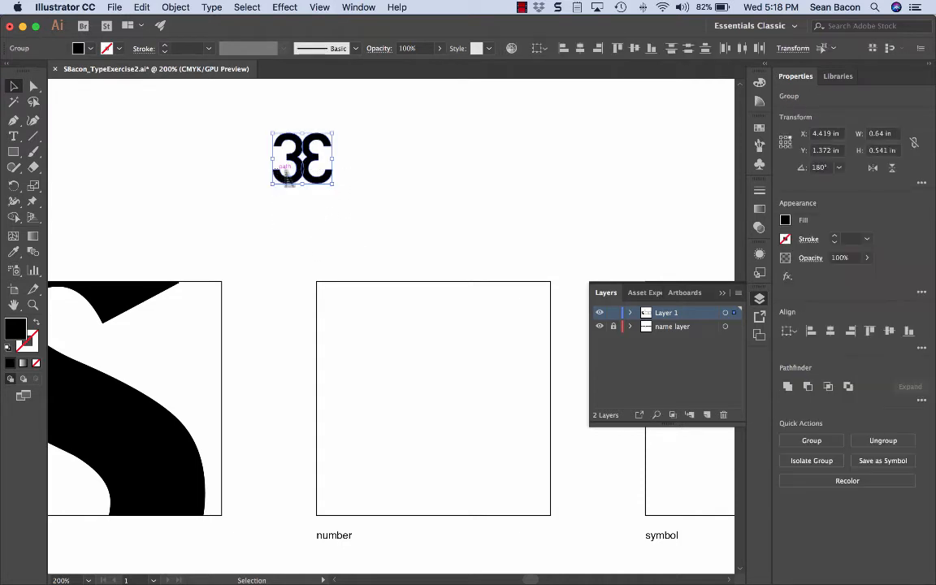
pyautogui.press('super+g')
pyautogui.moveTo(315, 150); pyautogui.dragTo(379, 151)
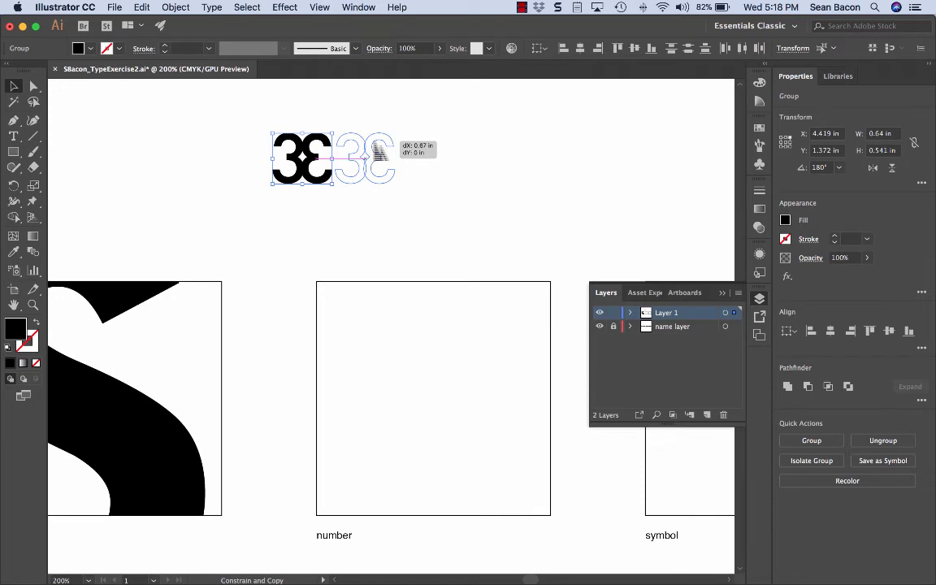
pyautogui.moveTo(378, 151); pyautogui.dragTo(379, 151)
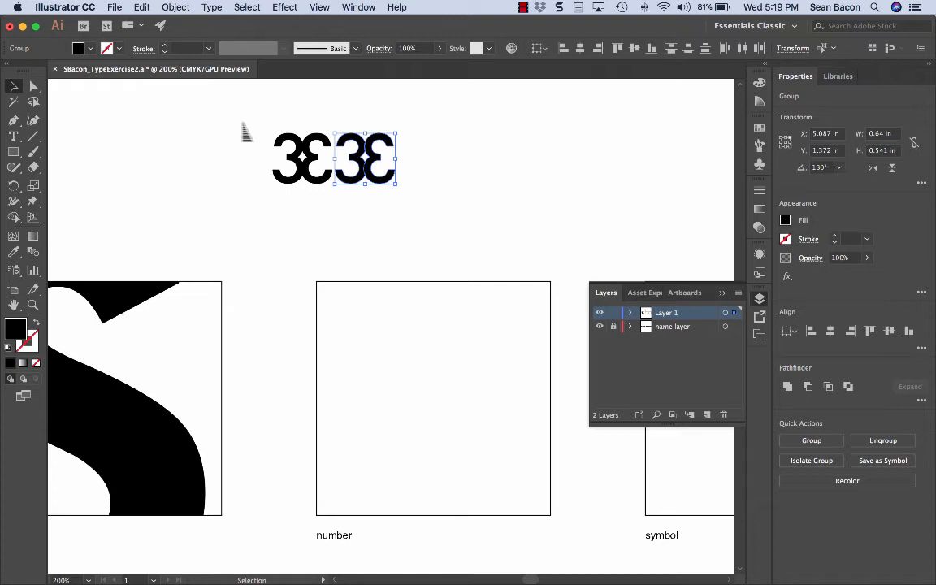
# Step: Repeat the duplication four more times to build a horizontal row of six 3 pairs
pyautogui.press('super+d')
pyautogui.press('super+d')
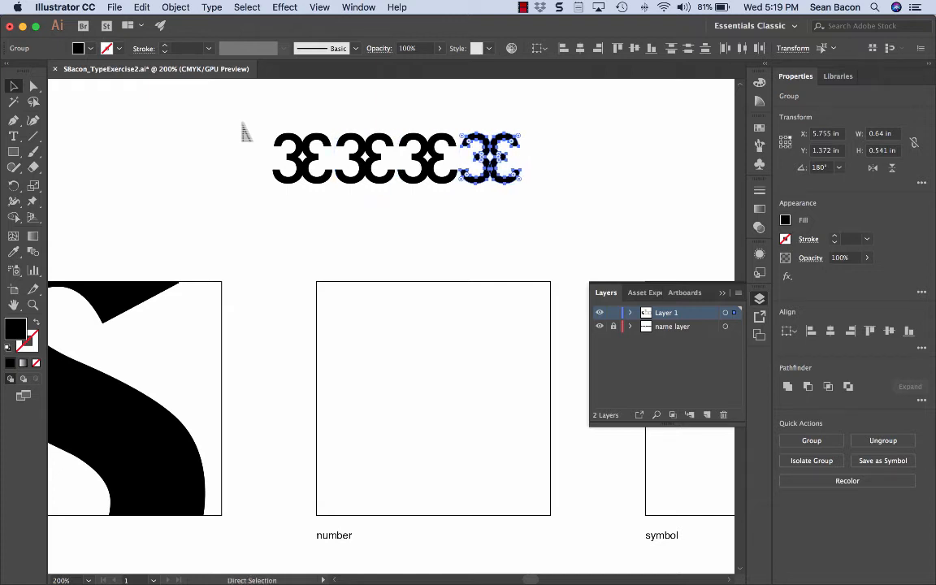
pyautogui.press('super+d')
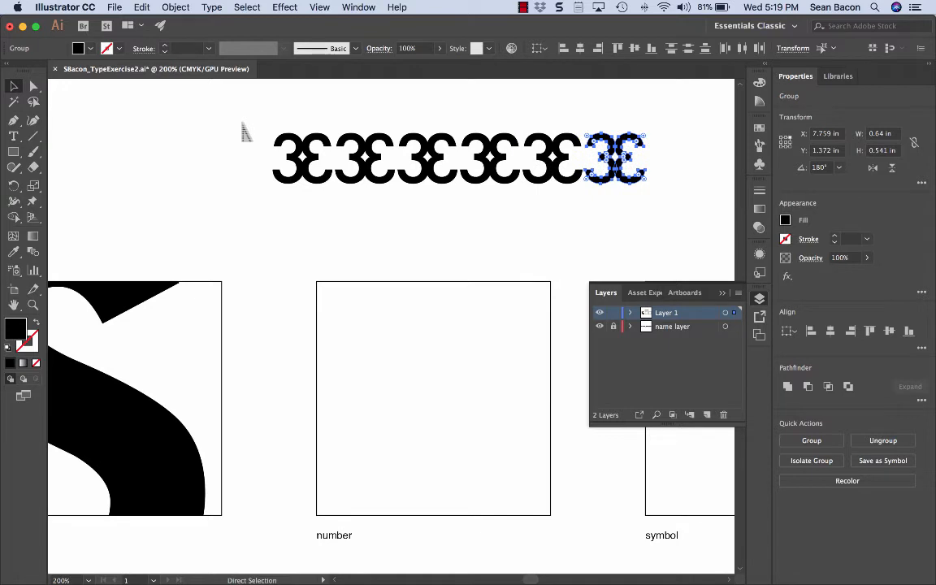
pyautogui.click(217, 129)
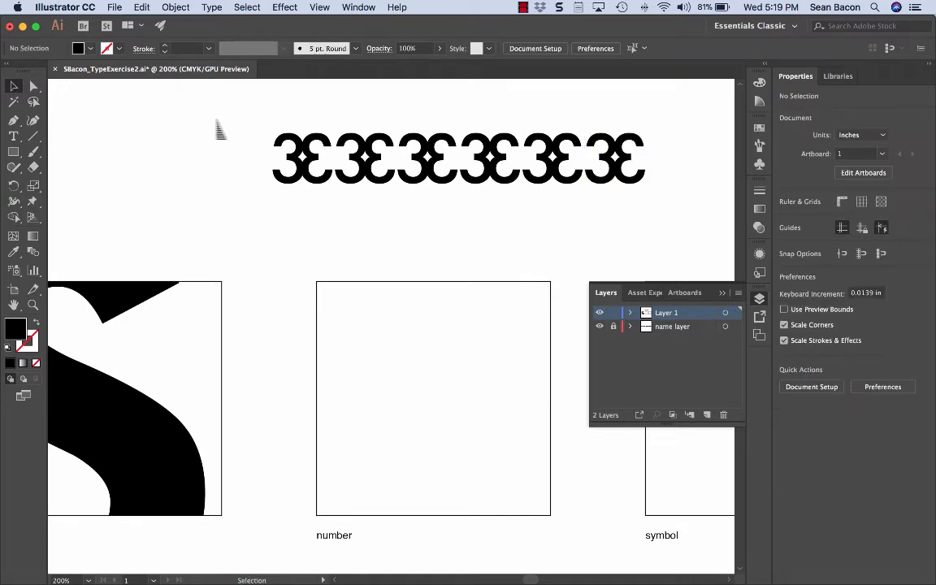
# Step: Duplicate the whole row straight down by about 0.51 in, slightly overlapping, and repeat the copy until there are seven rows
pyautogui.moveTo(219, 115); pyautogui.dragTo(683, 208)
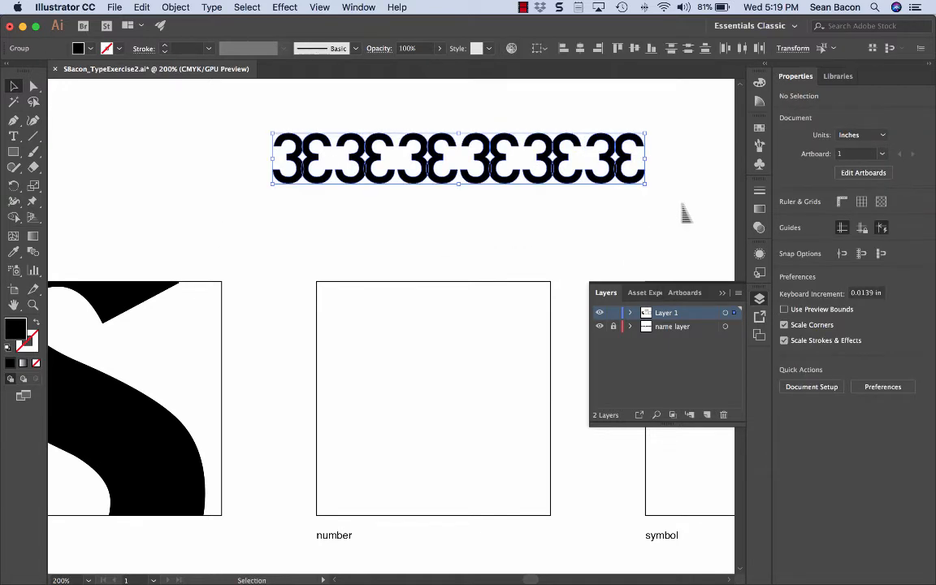
pyautogui.moveTo(626, 168); pyautogui.dragTo(628, 217)
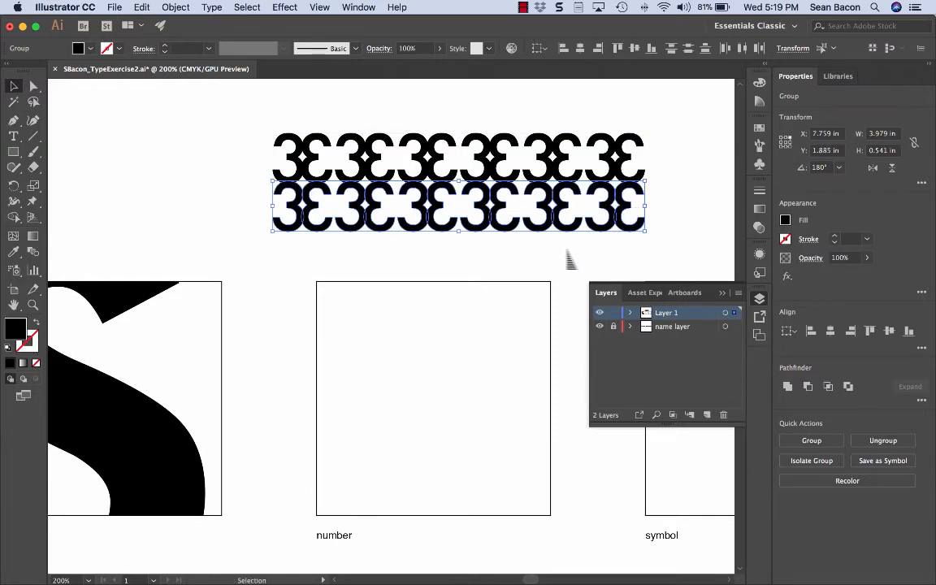
pyautogui.press('a')
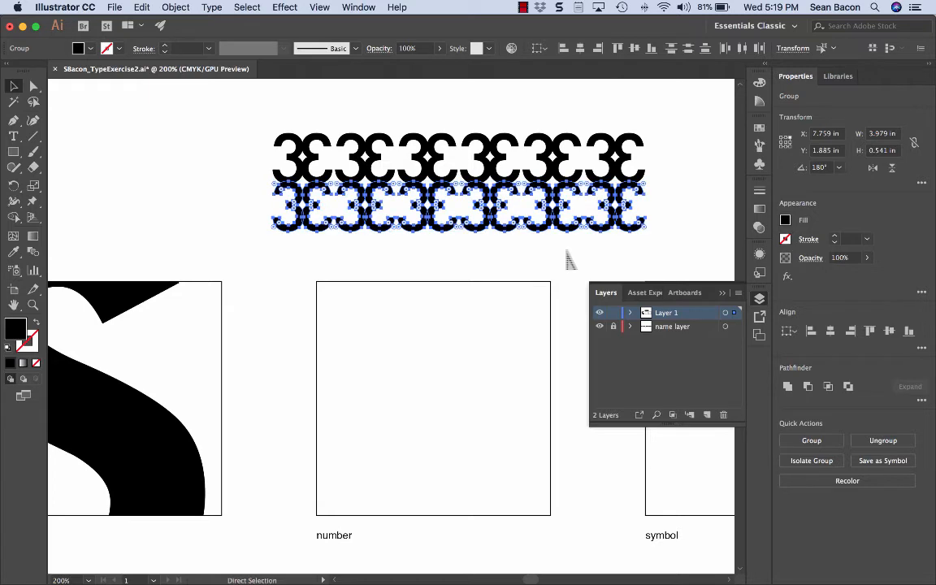
pyautogui.press('super+d')
pyautogui.press('super+d')
pyautogui.press('super+d')
pyautogui.press('super+d')
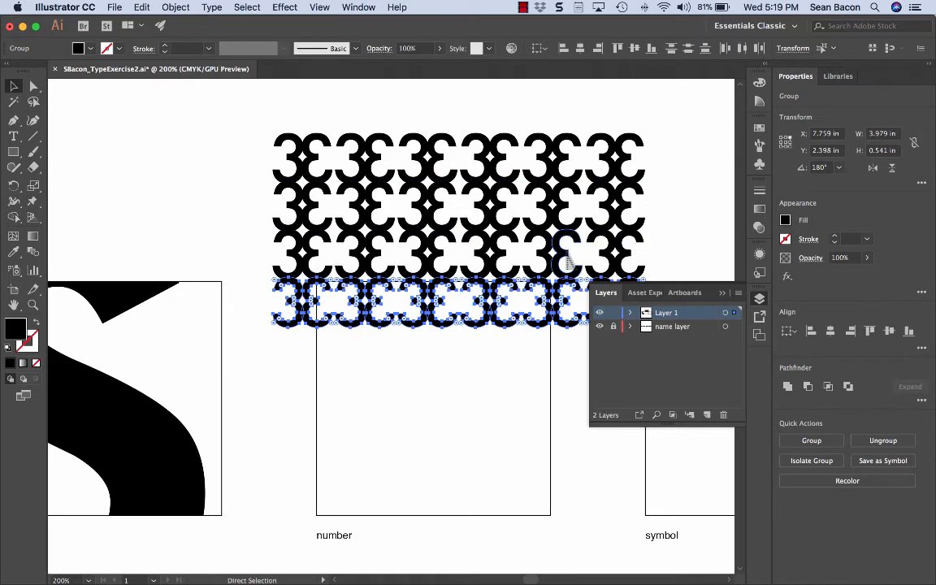
pyautogui.press('v')
pyautogui.press('super+d')
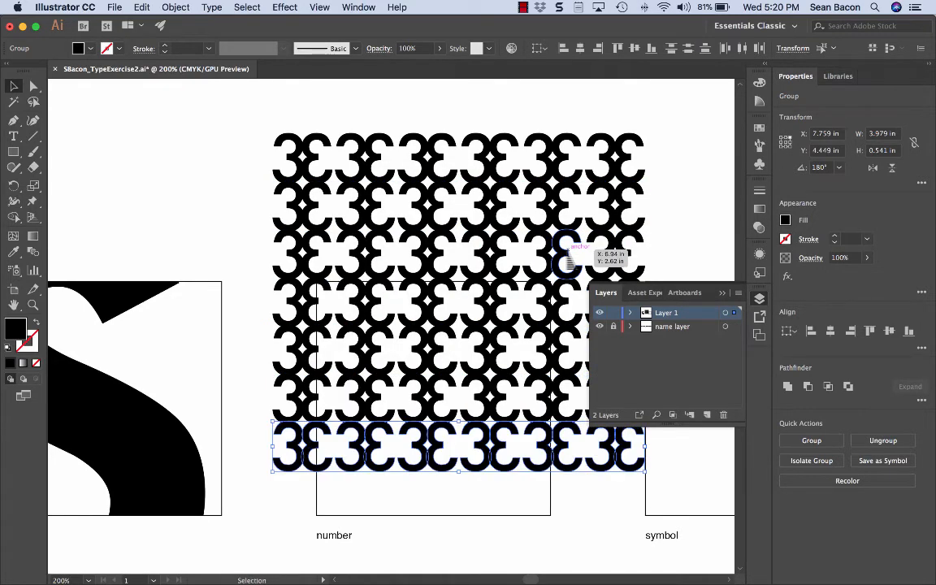
# Step: Select all seven rows of 3s without the number square and group them into one pattern
pyautogui.hscroll(5, 569, 258)
pyautogui.scroll(-2, 569, 259)
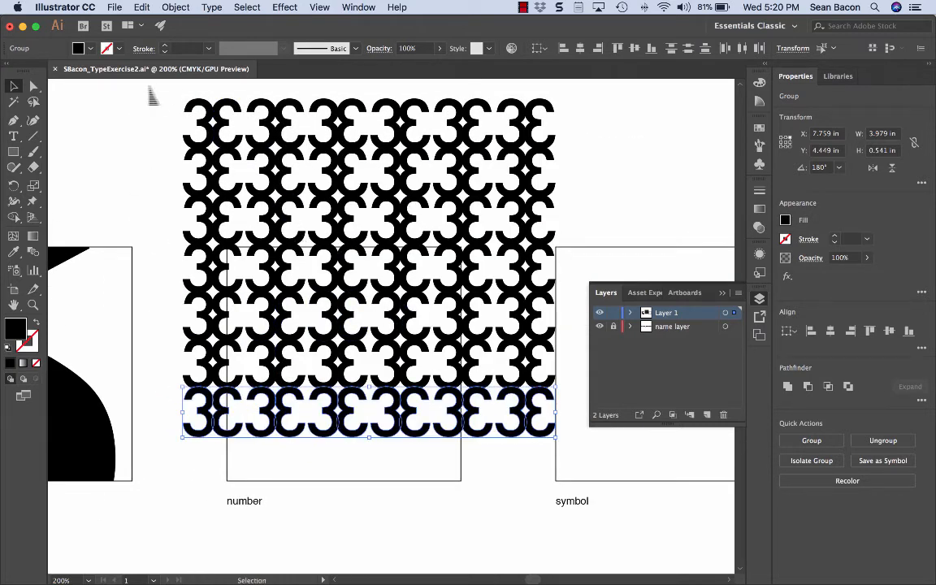
pyautogui.moveTo(156, 91); pyautogui.dragTo(541, 453)
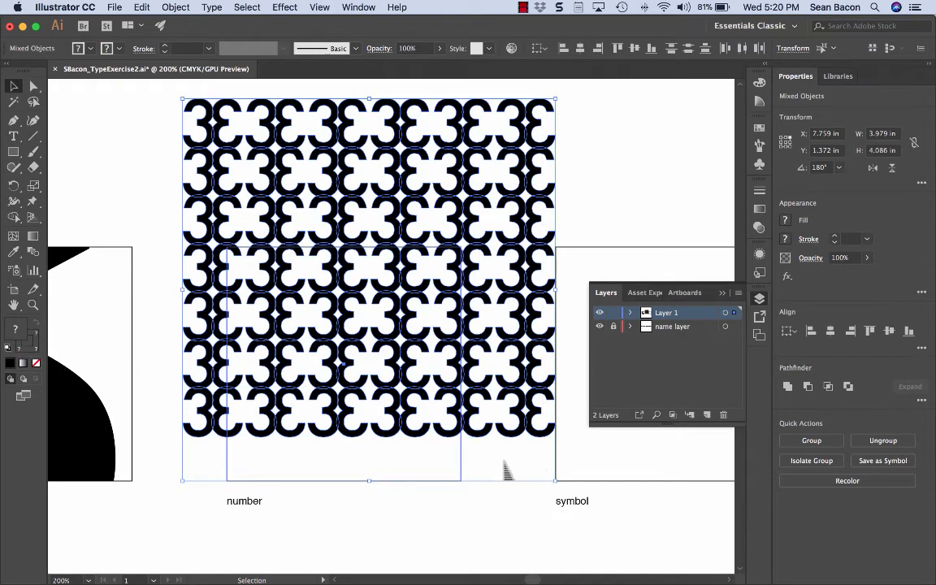
pyautogui.keyDown('shift'); pyautogui.click(462, 476); pyautogui.keyUp('shift')
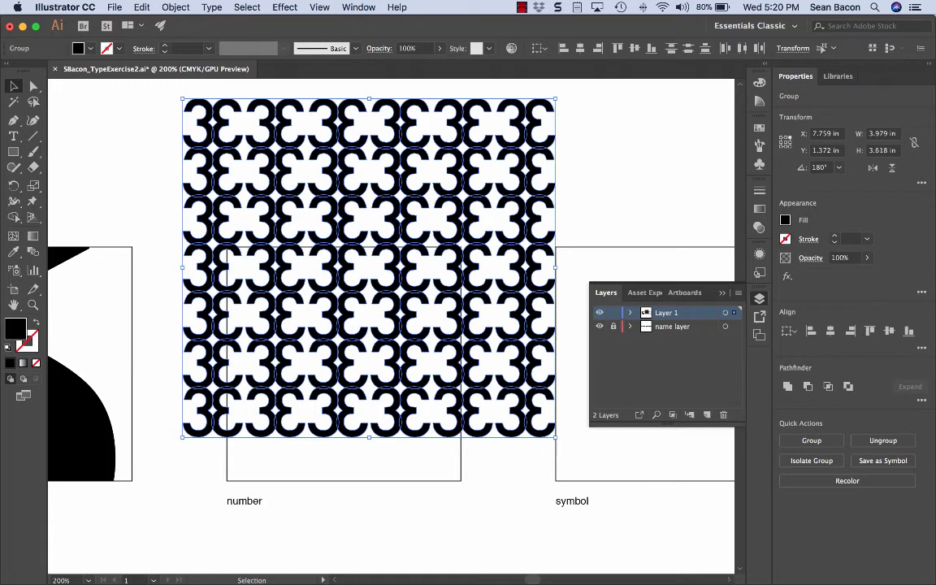
pyautogui.click(175, 7)
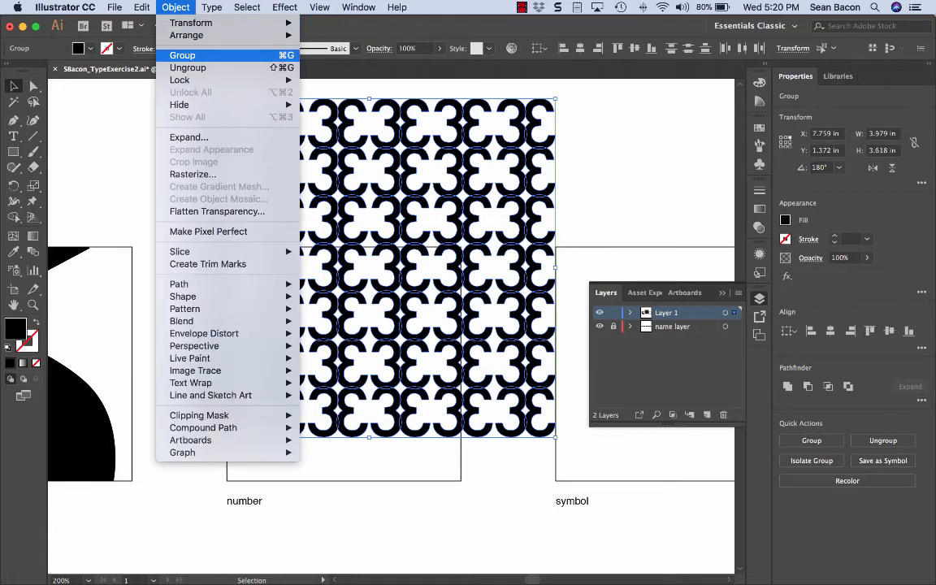
pyautogui.click(183, 55)
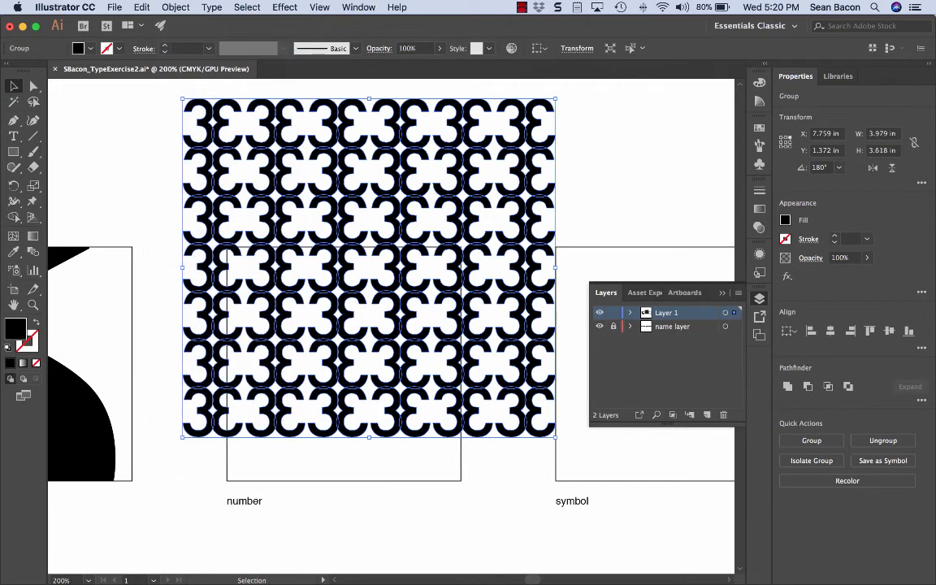
# Step: Move the grouped pattern down over the number square, to about X 7.53 in, Y 2.28 in
pyautogui.moveTo(509, 109); pyautogui.dragTo(502, 196)
pyautogui.click(565, 117)
pyautogui.click(596, 134)
pyautogui.moveTo(503, 199); pyautogui.dragTo(435, 238)
pyautogui.moveTo(436, 237); pyautogui.dragTo(486, 256)
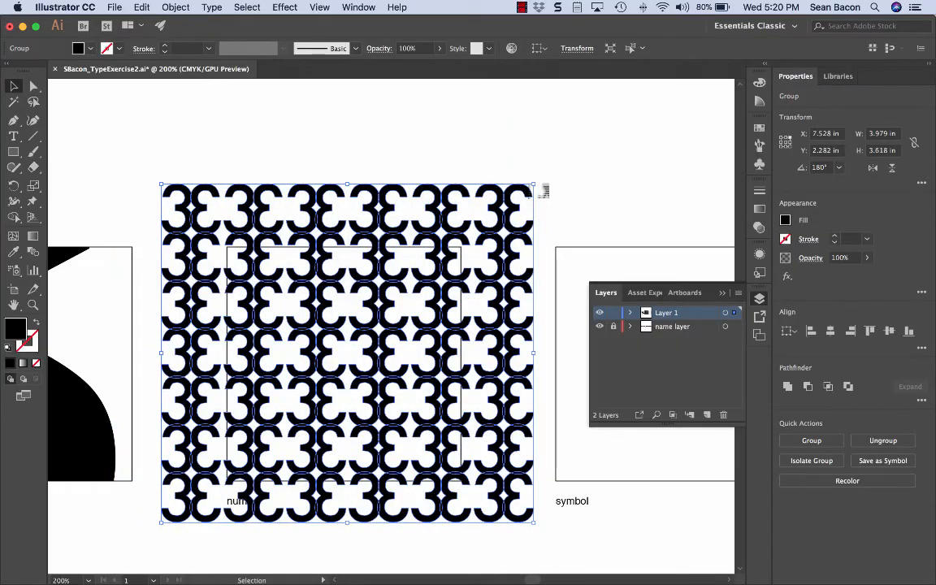
# Step: Resize the pattern group proportionally over the number square to about 5.90 in wide and 5.36 in high
pyautogui.moveTo(533, 186); pyautogui.dragTo(457, 254)
pyautogui.moveTo(410, 296); pyautogui.dragTo(443, 278)
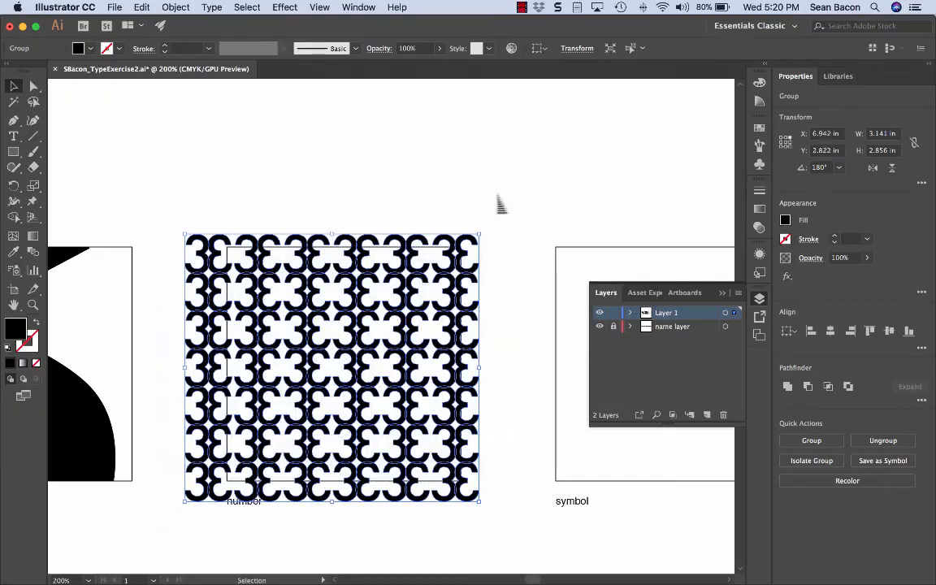
pyautogui.moveTo(480, 235); pyautogui.dragTo(637, 125)
pyautogui.moveTo(495, 276); pyautogui.dragTo(491, 262)
pyautogui.press('super+minus')
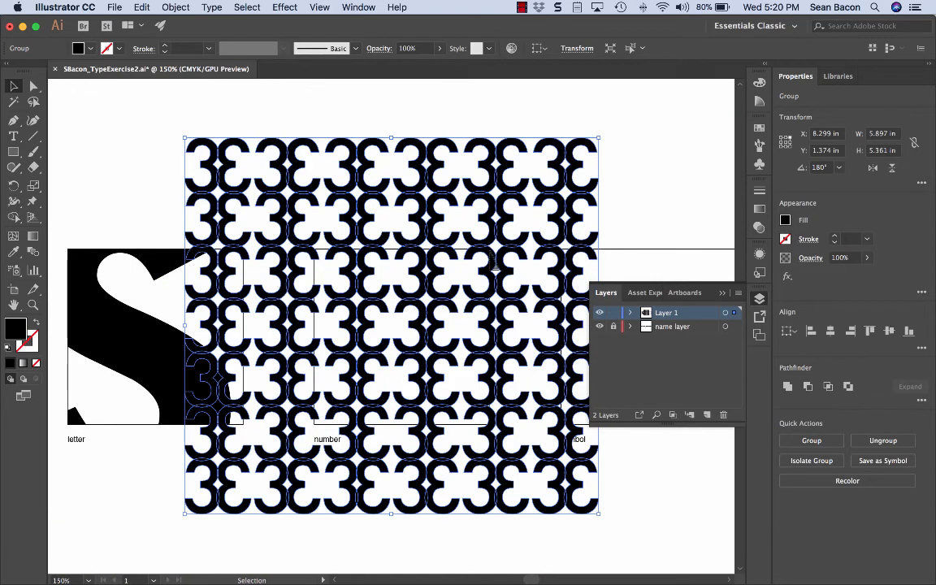
pyautogui.moveTo(477, 324); pyautogui.dragTo(432, 259)
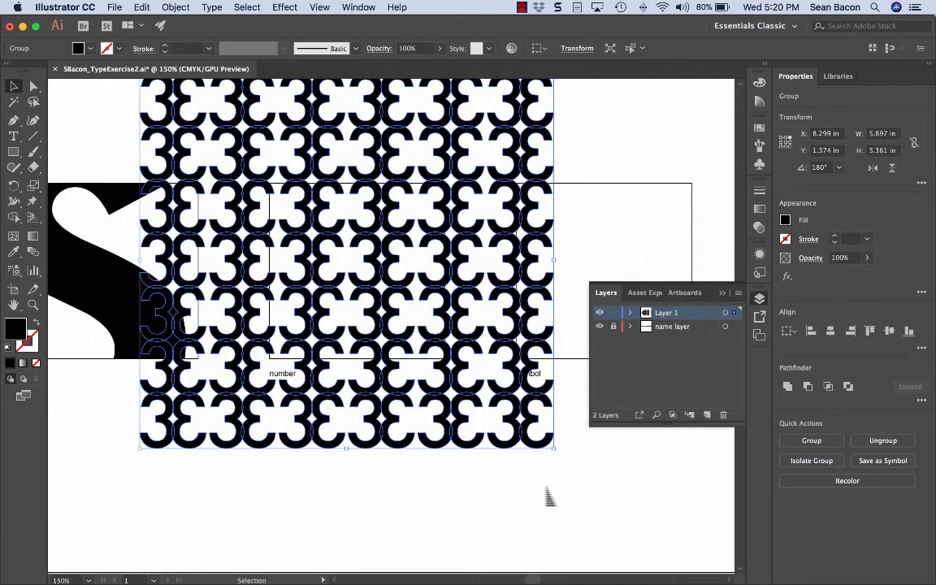
# Step: Scale the pattern down proportionally to about 5.33 by 4.84 in and nudge it to about X 8.10 in, Y 1.68 in
pyautogui.moveTo(554, 448); pyautogui.dragTo(492, 395)
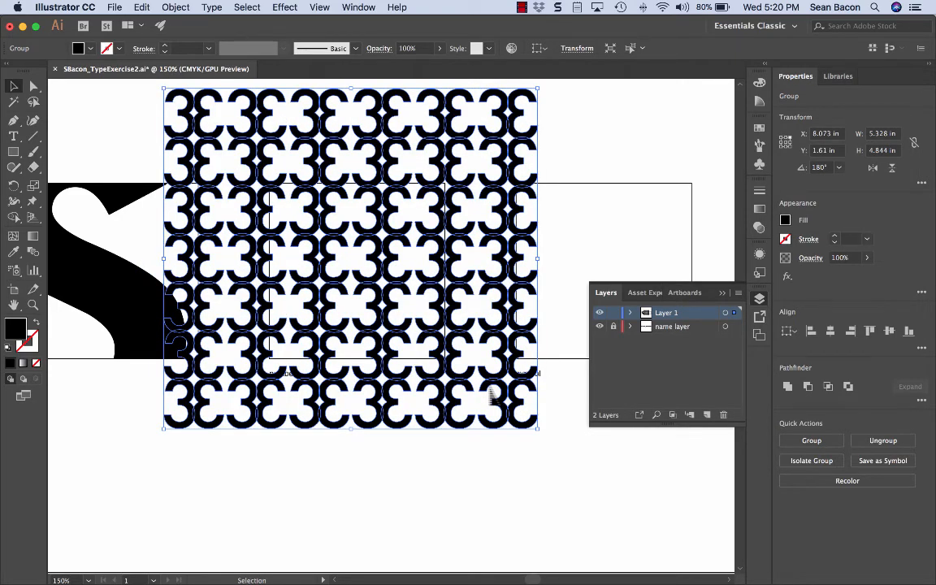
pyautogui.press('Right')
pyautogui.press('Right')
pyautogui.press('Right')
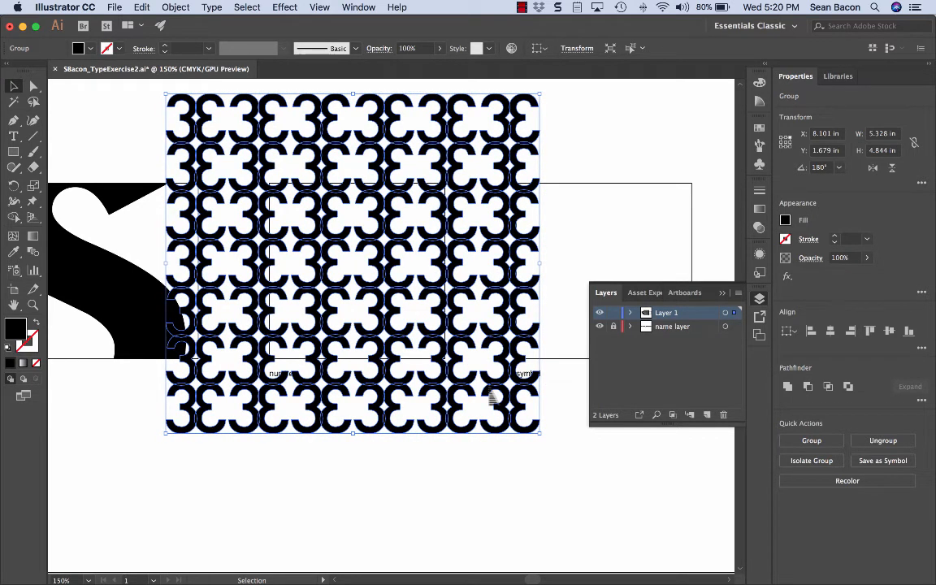
# Step: Copy the number square's outline and paste the duplicate in front at the same position
pyautogui.click(406, 487)
pyautogui.click(361, 358)
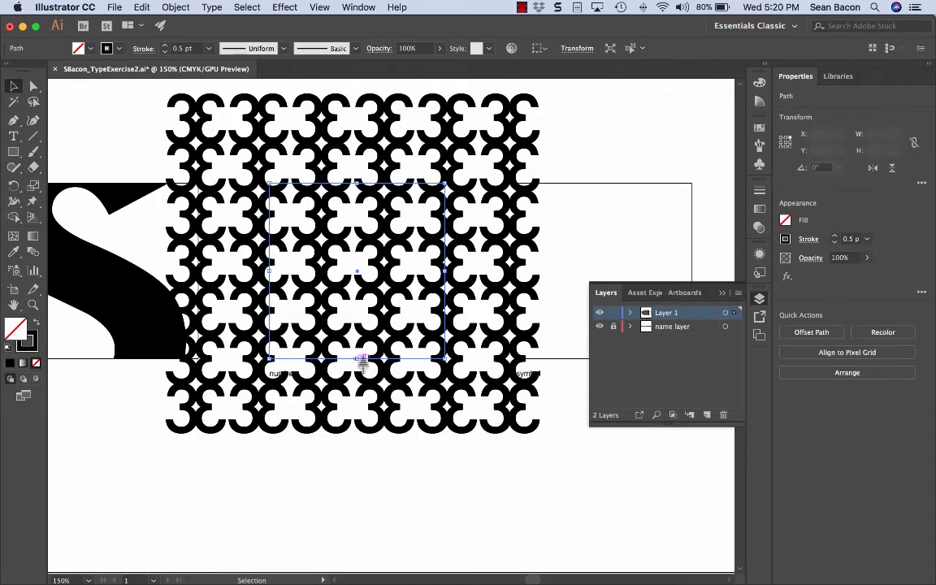
pyautogui.click(141, 8)
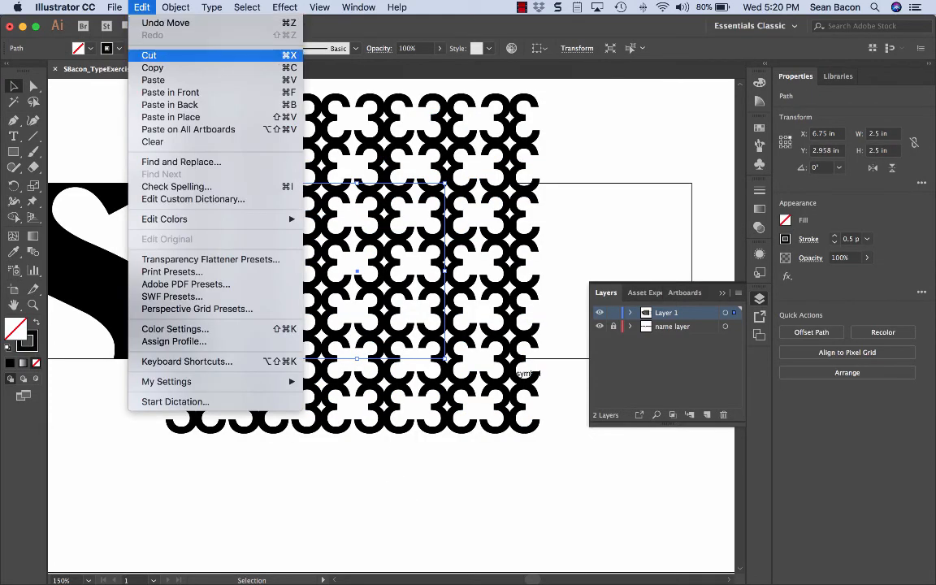
pyautogui.click(148, 70)
pyautogui.click(141, 7)
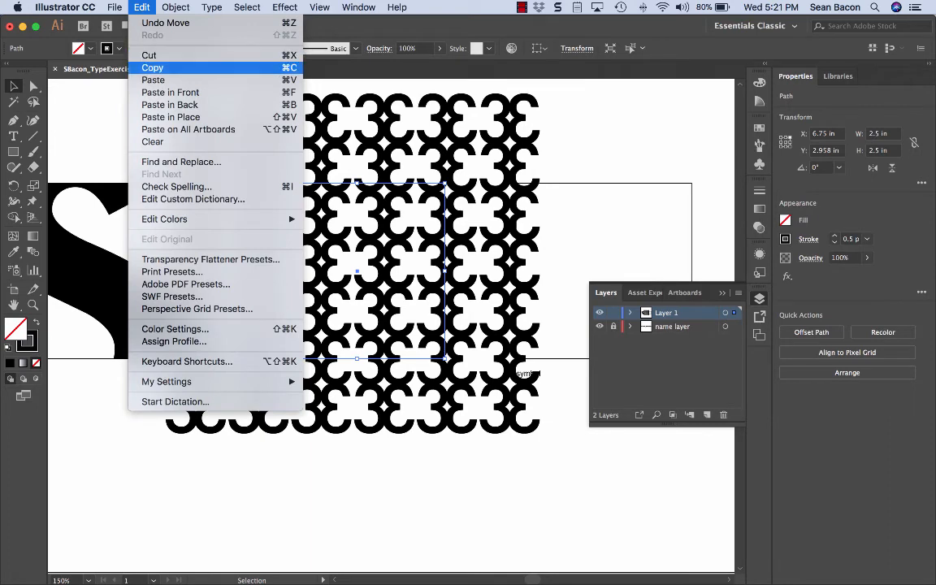
pyautogui.click(155, 92)
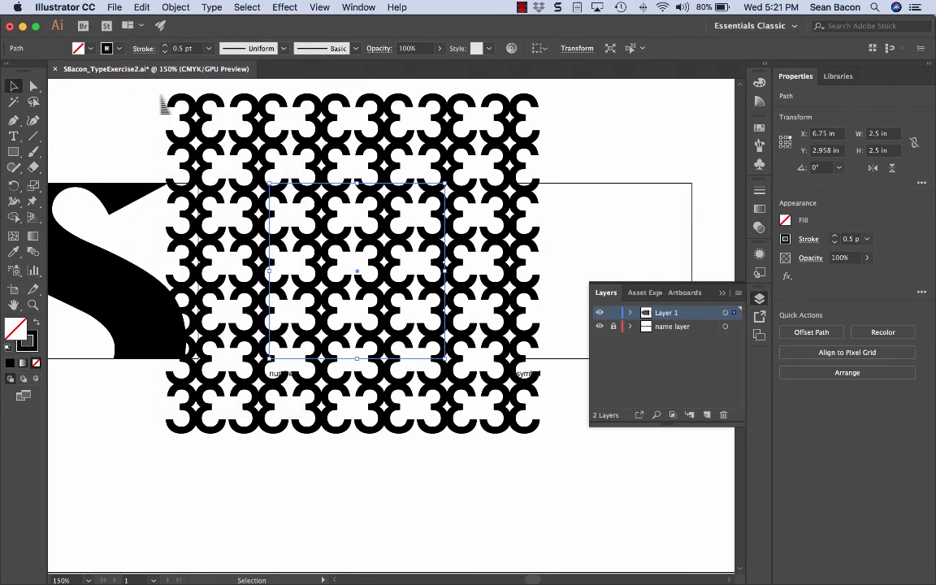
# Step: Bring the duplicated number square to the front of the stacking order, above the pattern, and deselect it
pyautogui.click(175, 7)
pyautogui.moveTo(186, 35)
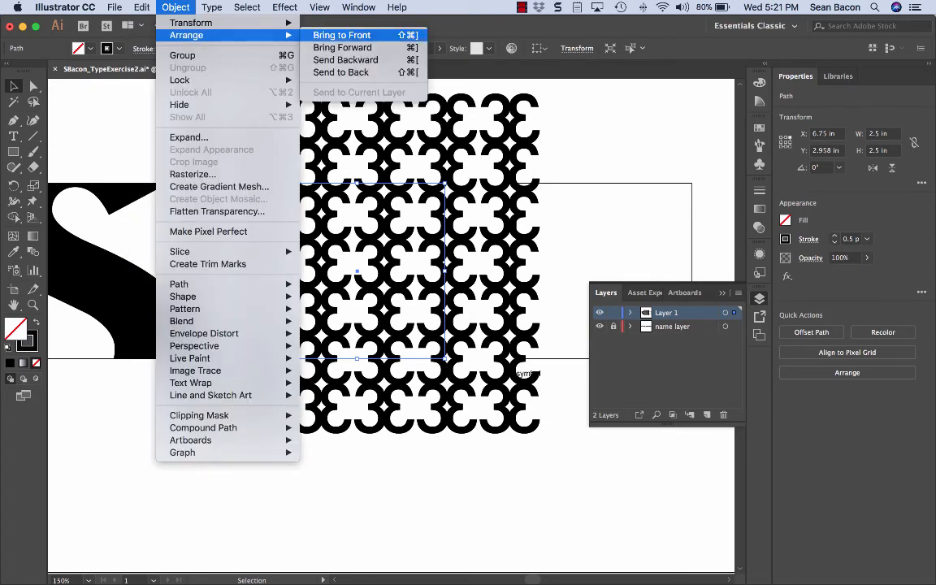
pyautogui.click(342, 35)
pyautogui.click(542, 142)
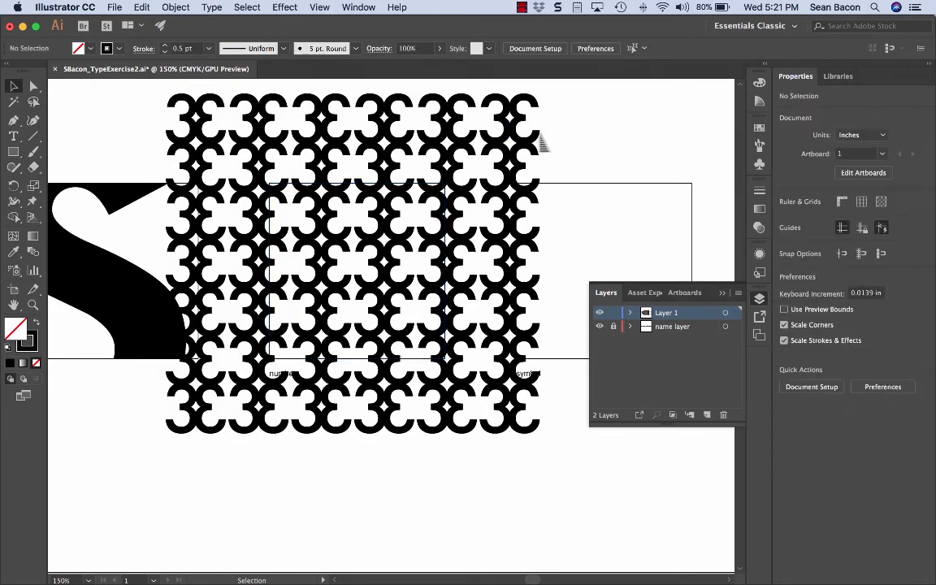
# Step: Select the pattern group together with the front number square and make a clipping mask from them
pyautogui.moveTo(495, 148); pyautogui.dragTo(542, 149)
pyautogui.press('super+z')
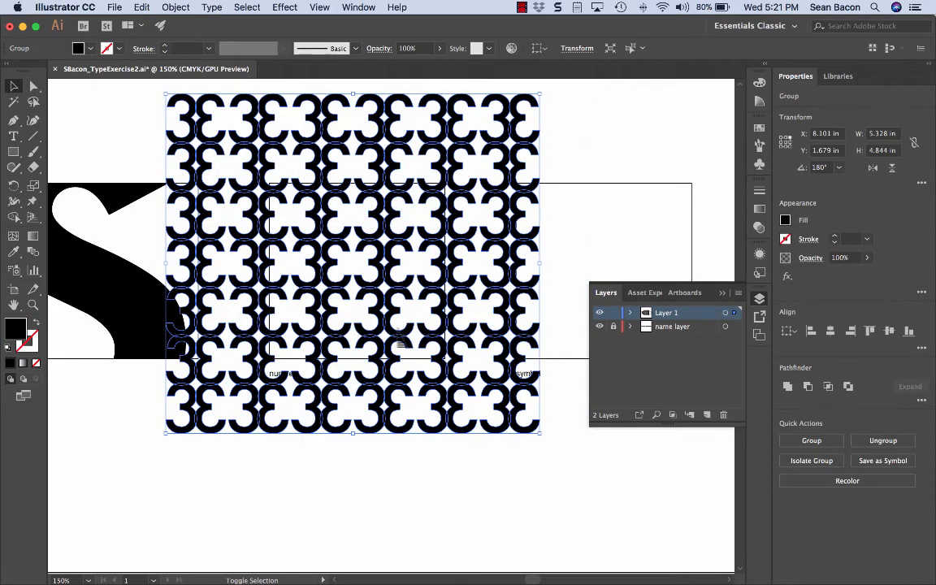
pyautogui.keyDown('shift'); pyautogui.click(352, 359); pyautogui.keyUp('shift')
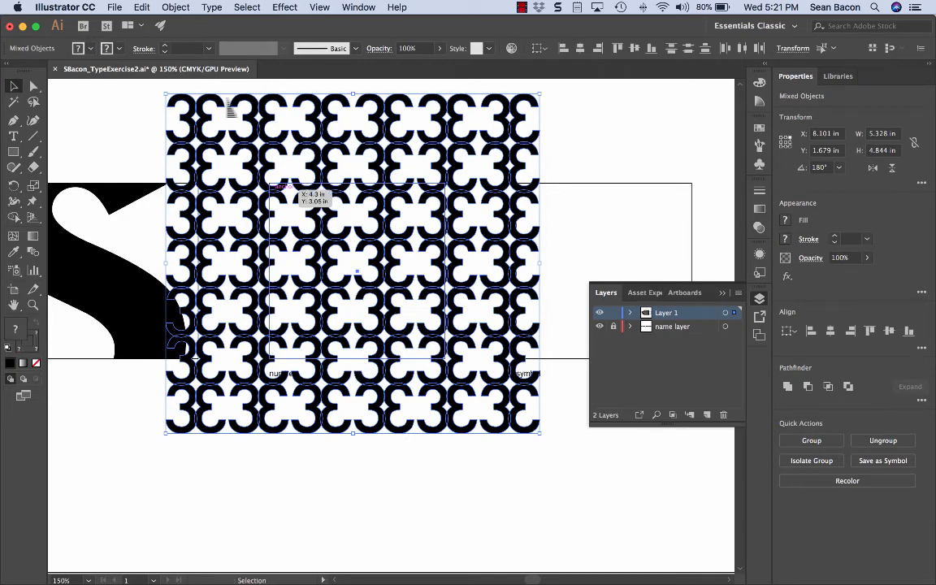
pyautogui.click(175, 6)
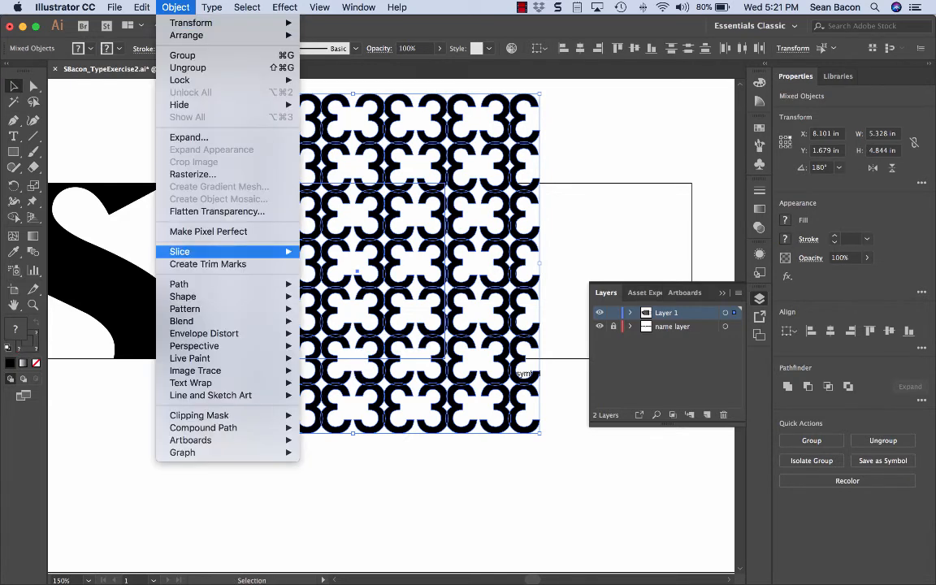
pyautogui.moveTo(203, 415)
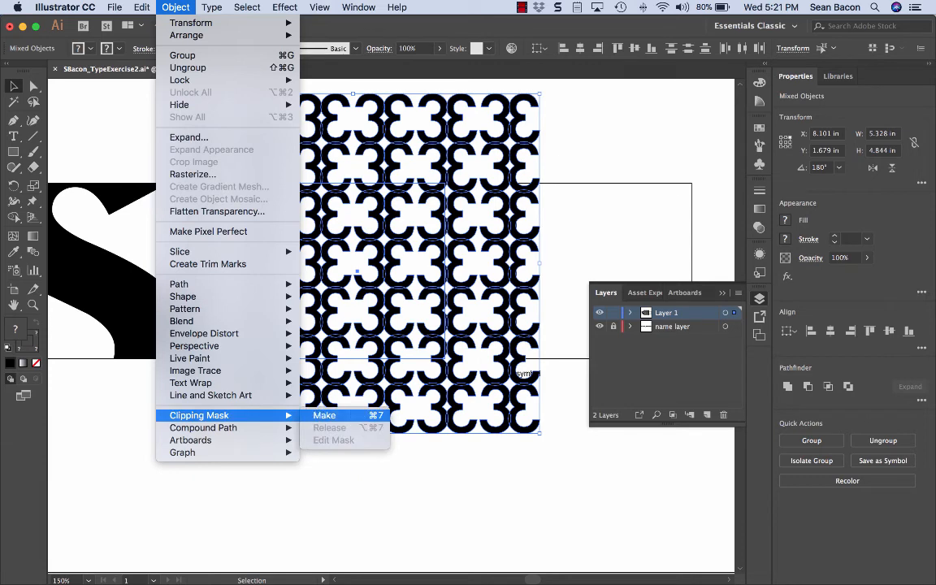
pyautogui.click(325, 415)
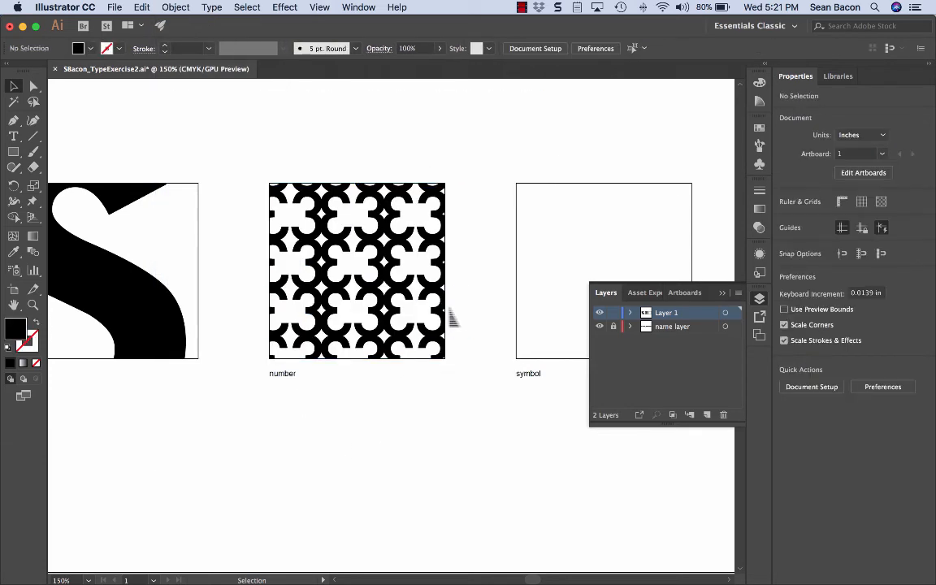
# Step: Isolate the number square's clip group, shift the pattern slightly down and right, and scale it proportionally to about 4.76 by 4.33 in
pyautogui.doubleClick(396, 308)
pyautogui.moveTo(390, 302)
pyautogui.mouseDown()
pyautogui.moveTo(400, 299)
pyautogui.moveTo(403, 315)
pyautogui.mouseUp()
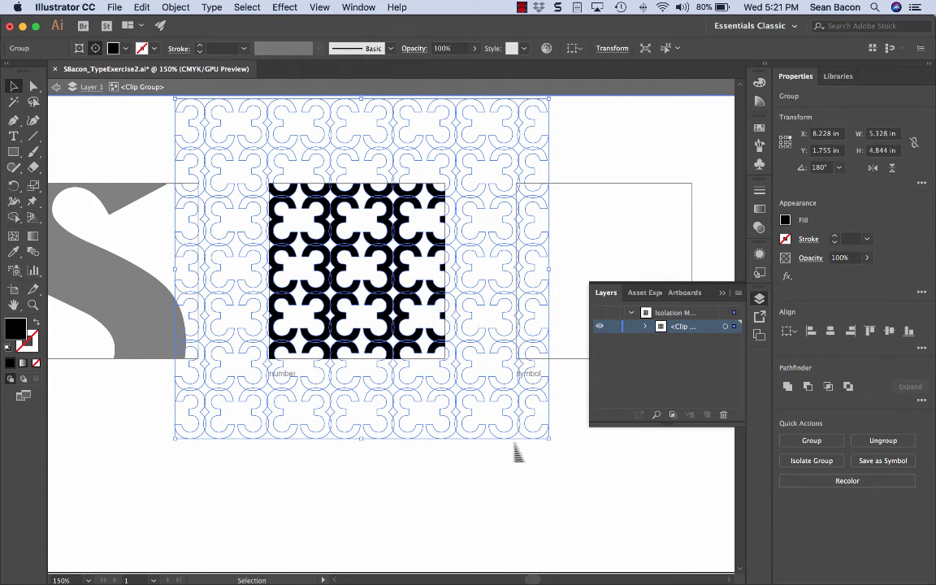
pyautogui.moveTo(548, 443); pyautogui.dragTo(508, 424)
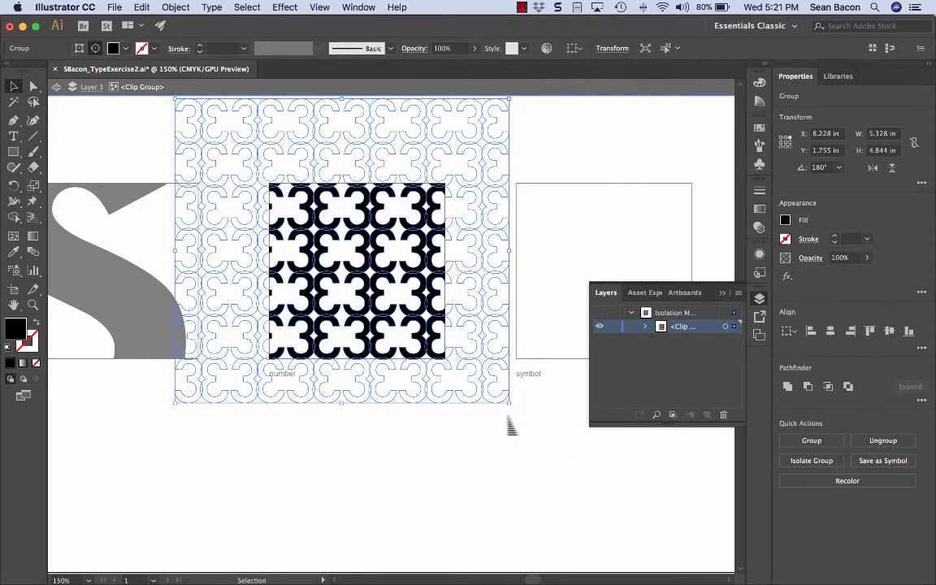
# Step: Nudge the pattern right and up until its motifs line up with the number square's upper-left corner, and leave isolation mode
pyautogui.press('Right')
pyautogui.press('Right')
pyautogui.press('Right')
pyautogui.press('Up')
pyautogui.press('Up')
pyautogui.press('Up')
pyautogui.press('Up')
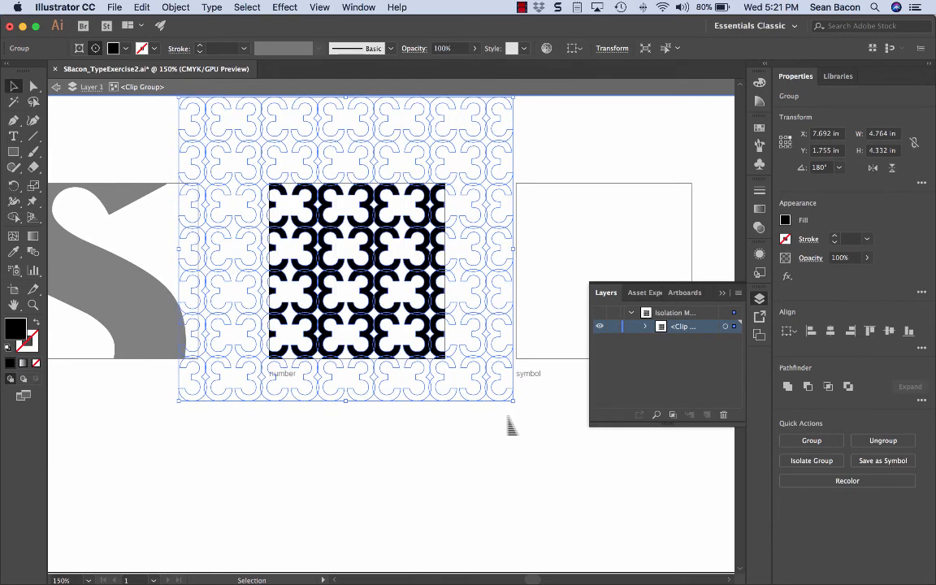
pyautogui.press('Right')
pyautogui.press('Right')
pyautogui.press('Right')
pyautogui.press('Right')
pyautogui.press('Right')
pyautogui.press('Right')
pyautogui.press('Up')
pyautogui.press('Up')
pyautogui.press('Up')
pyautogui.press('Up')
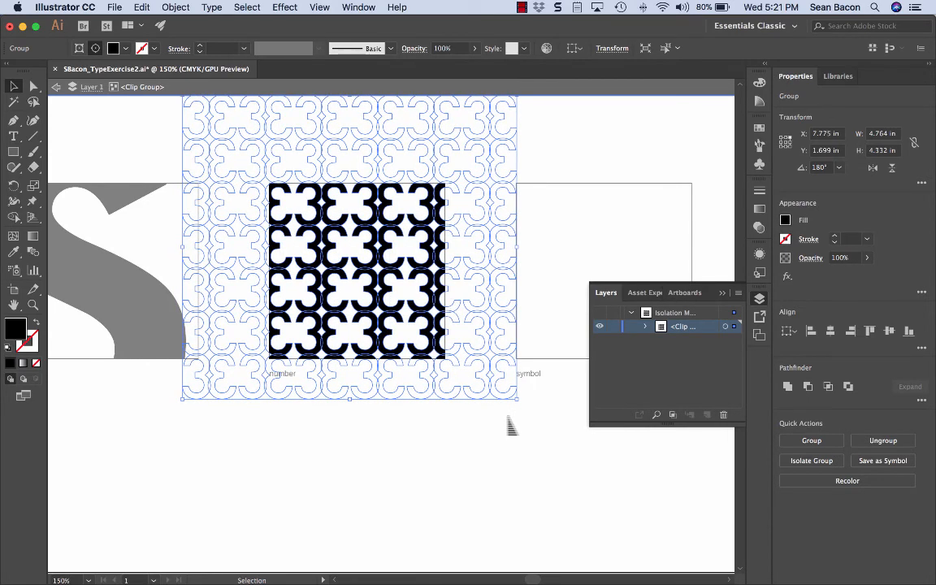
pyautogui.doubleClick(493, 443)
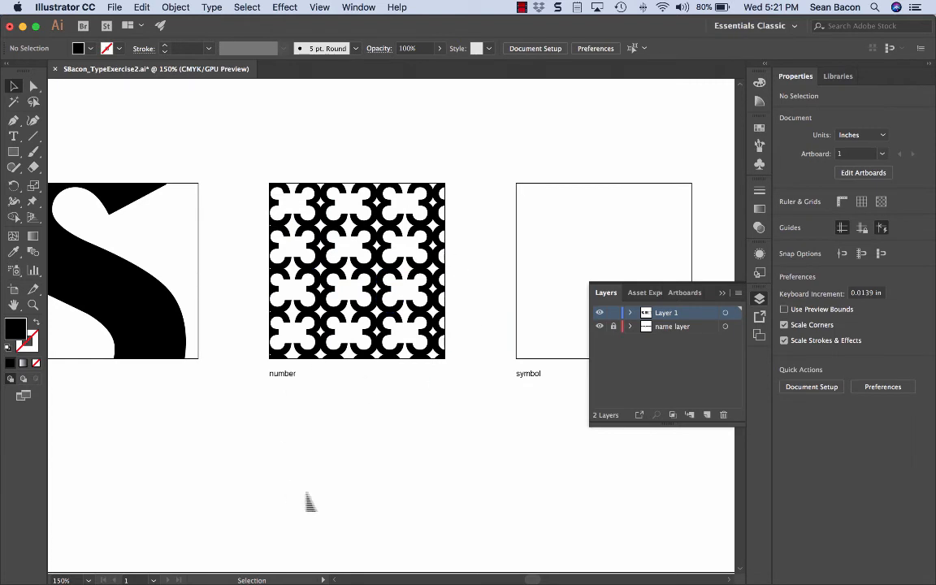
# Step: Open the Glyphs panel showing the entire Futura Medium font and enlarge it, leaving the symbol square uncovered
pyautogui.press('super+minus')
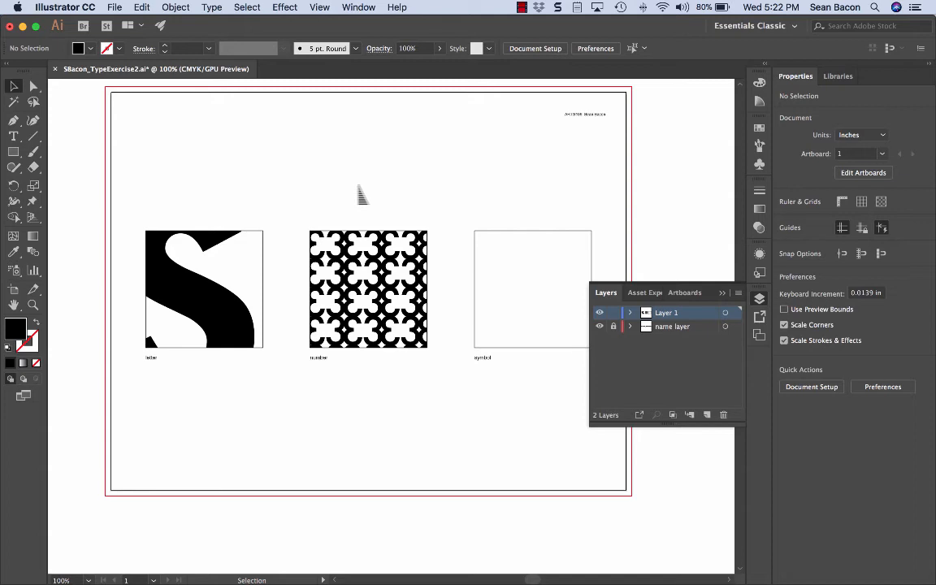
pyautogui.click(211, 7)
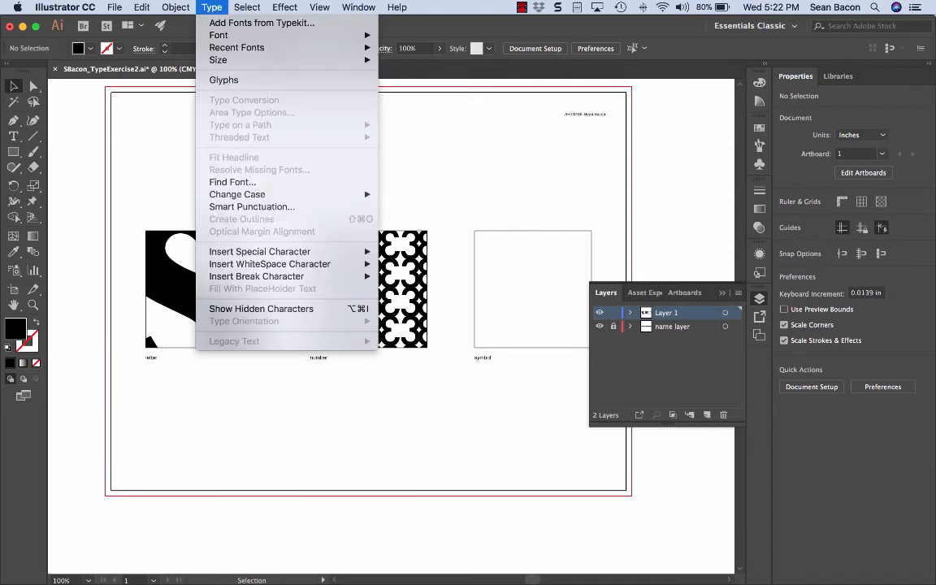
pyautogui.click(224, 80)
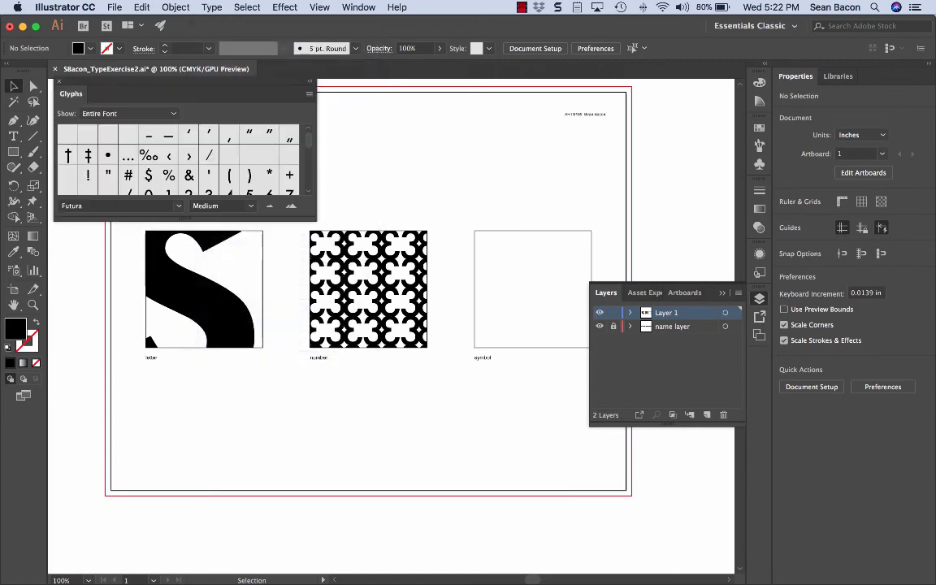
pyautogui.moveTo(309, 227); pyautogui.dragTo(596, 538)
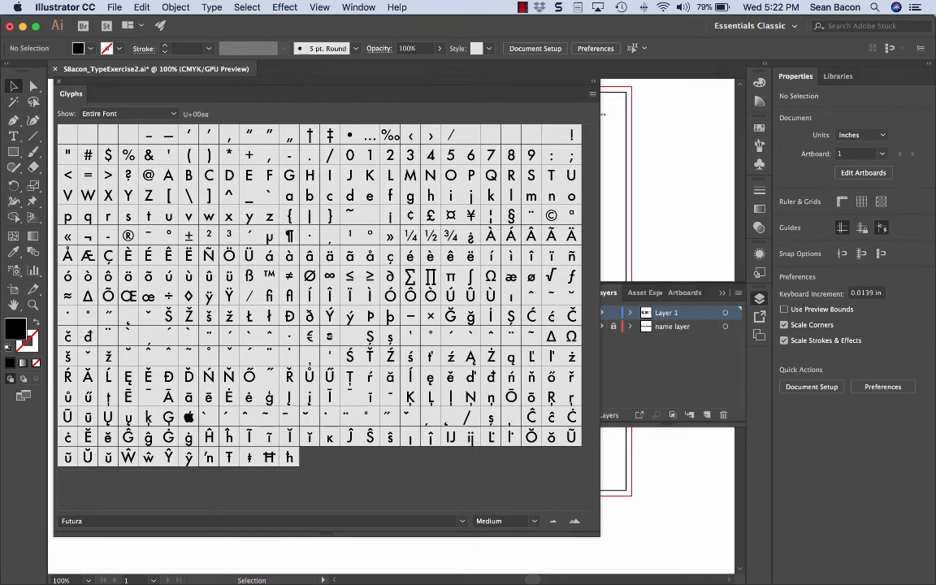
pyautogui.moveTo(599, 537); pyautogui.dragTo(408, 470)
# Step: Draw a text frame about 3.35 by 2.17 in over the symbol square's upper part, insert the ÷ glyph, and collapse the glyph list
pyautogui.press('t')
pyautogui.moveTo(504, 173); pyautogui.dragTo(618, 249)
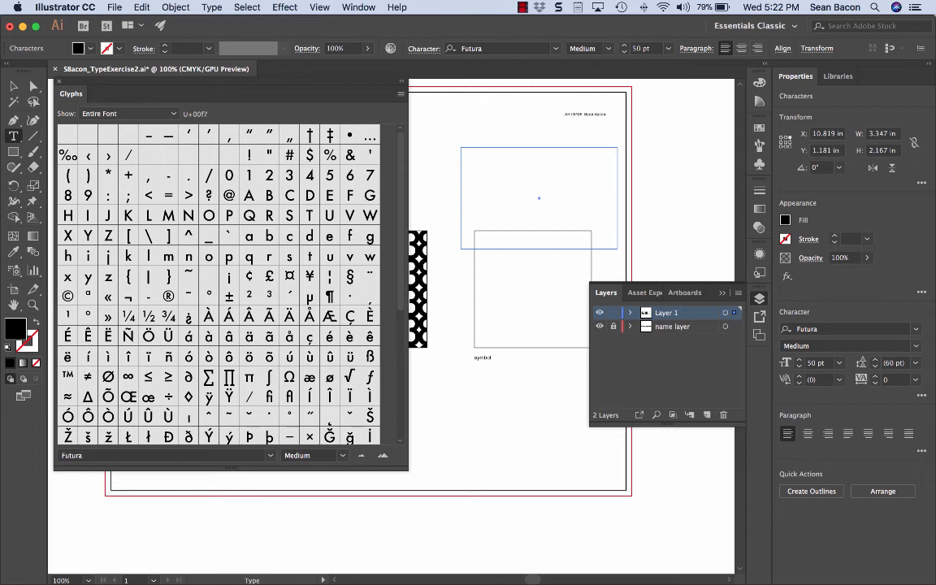
pyautogui.doubleClick(168, 397)
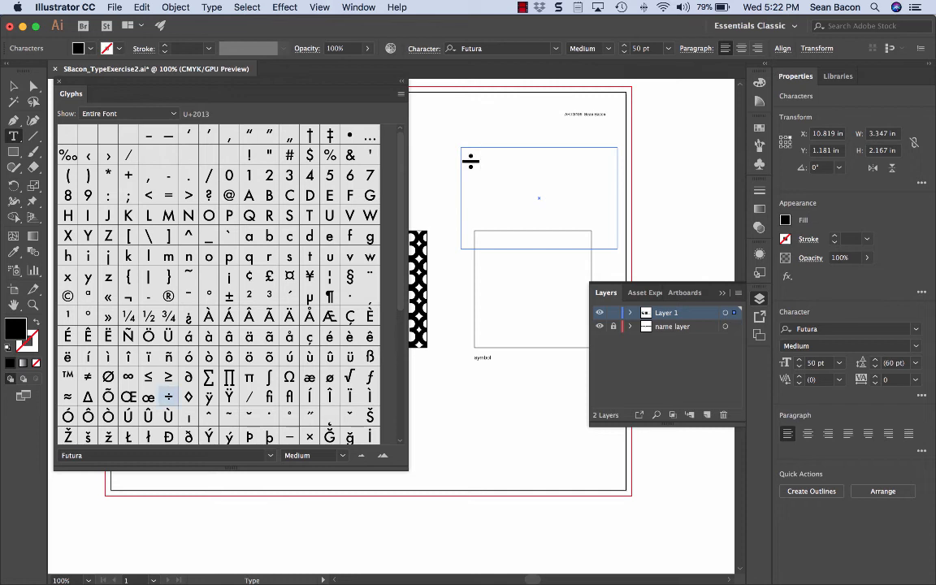
pyautogui.click(401, 81)
# Step: Convert the ÷ text to outlines and deselect it
pyautogui.click(176, 7)
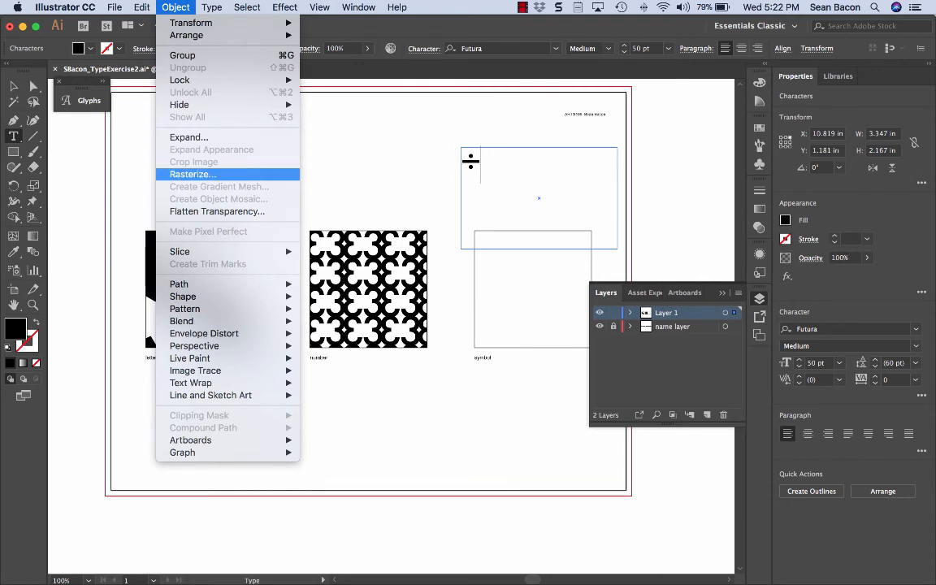
pyautogui.moveTo(212, 8)
pyautogui.moveTo(238, 195)
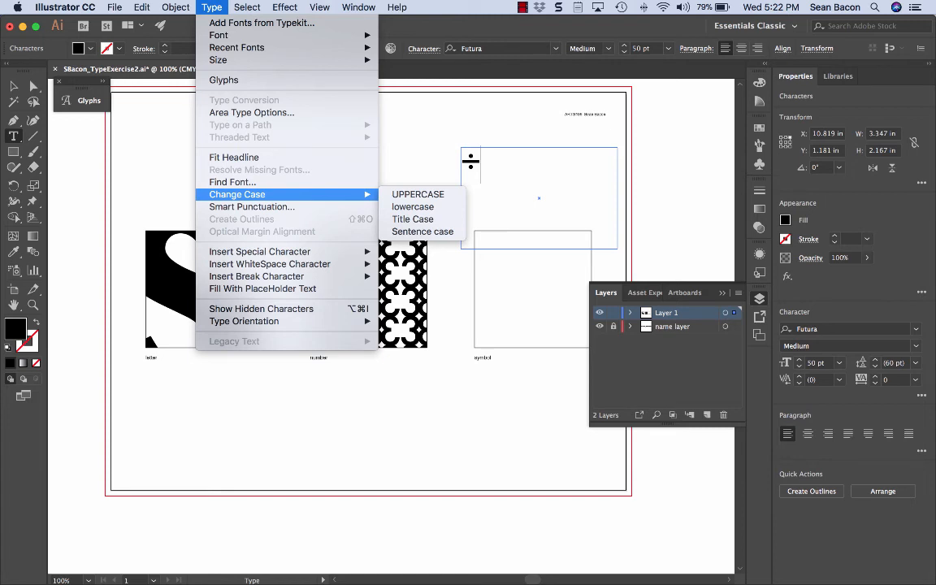
pyautogui.click(13, 86)
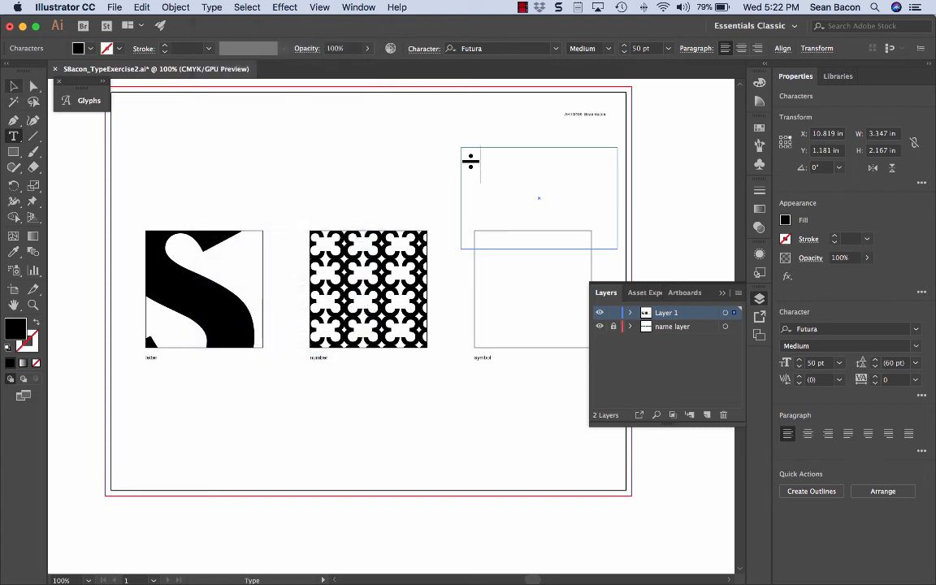
pyautogui.click(14, 86)
pyautogui.click(423, 195)
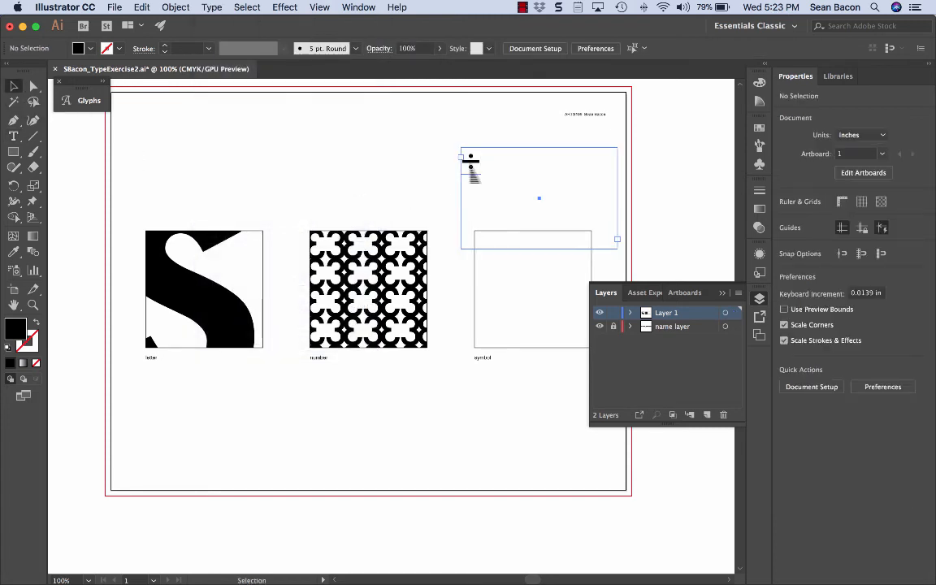
pyautogui.click(471, 170)
pyautogui.click(212, 7)
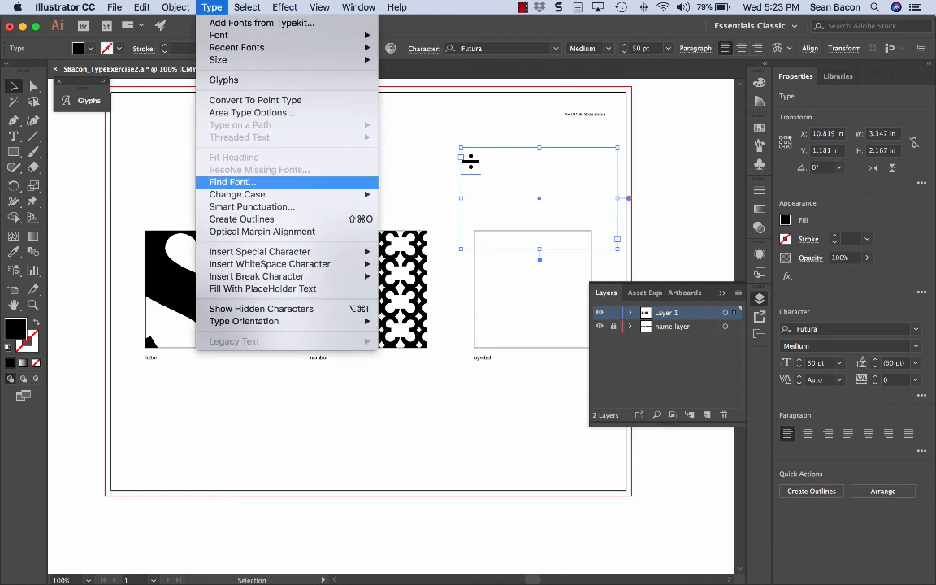
pyautogui.click(241, 220)
pyautogui.click(487, 171)
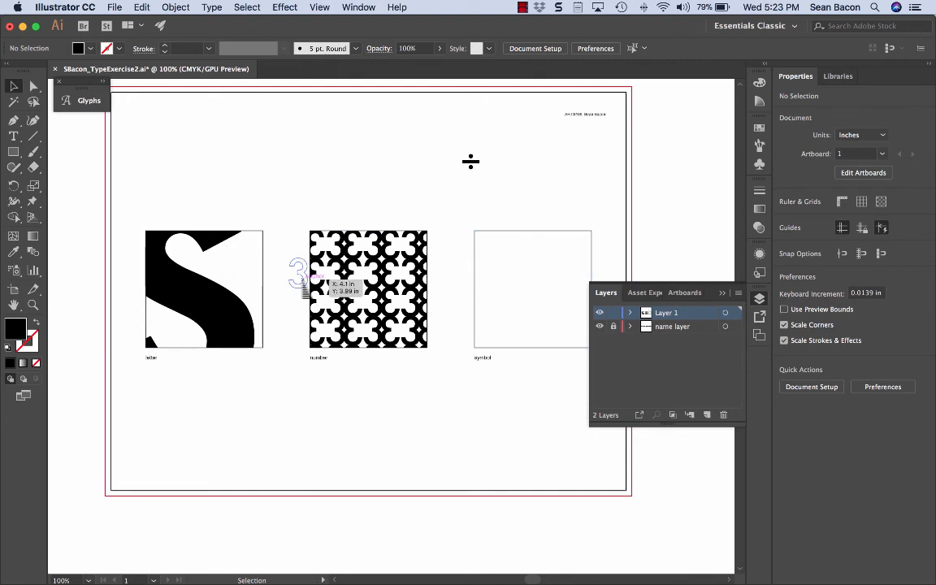
# Step: Browse the Futura glyph set and move the outlined ÷ into the symbol square at about X 8.23 in, Y 3.75 in
pyautogui.click(89, 100)
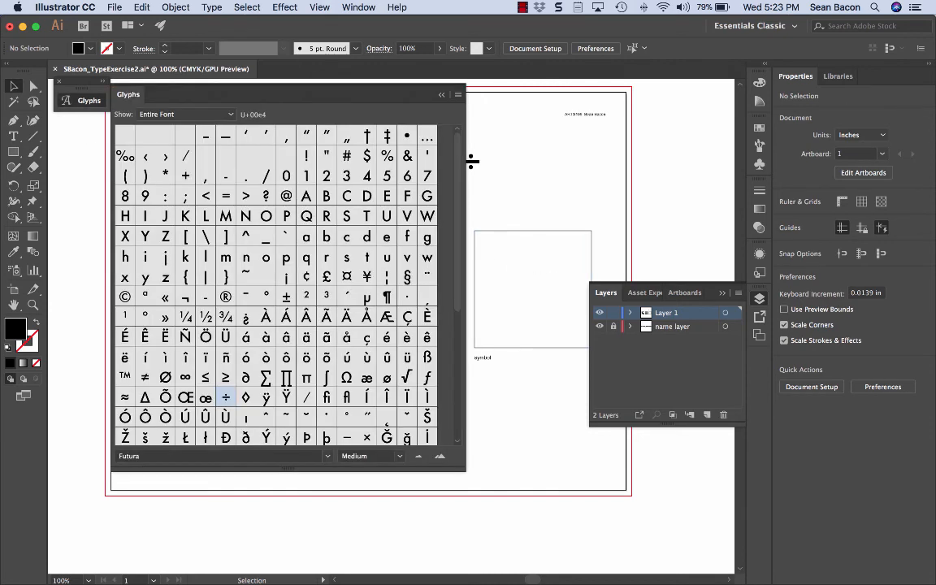
pyautogui.scroll(-10, 276, 276)
pyautogui.moveTo(471, 165); pyautogui.dragTo(491, 291)
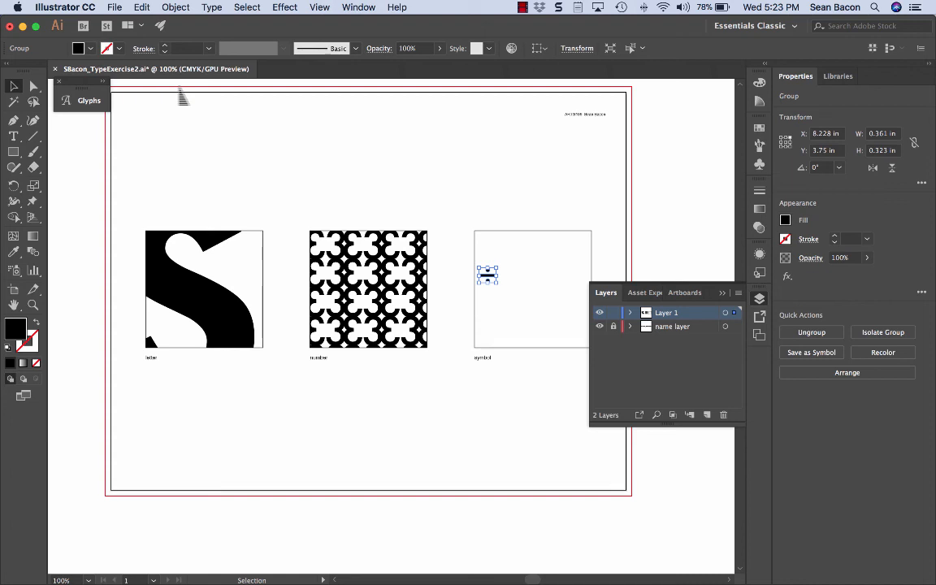
# Step: Save the document to the Desktop in Adobe PDF format with the [Smallest File Size] preset
pyautogui.click(114, 8)
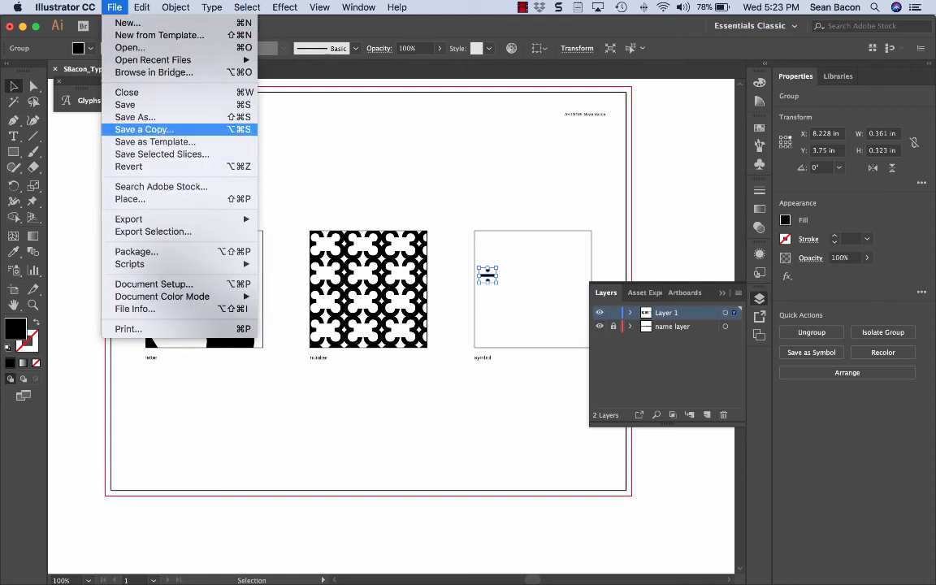
pyautogui.click(135, 117)
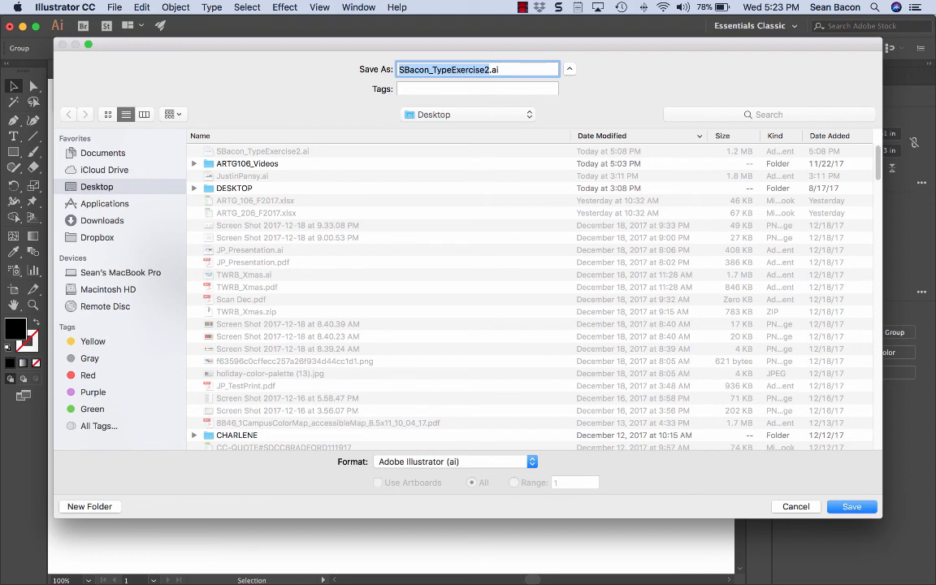
pyautogui.click(451, 462)
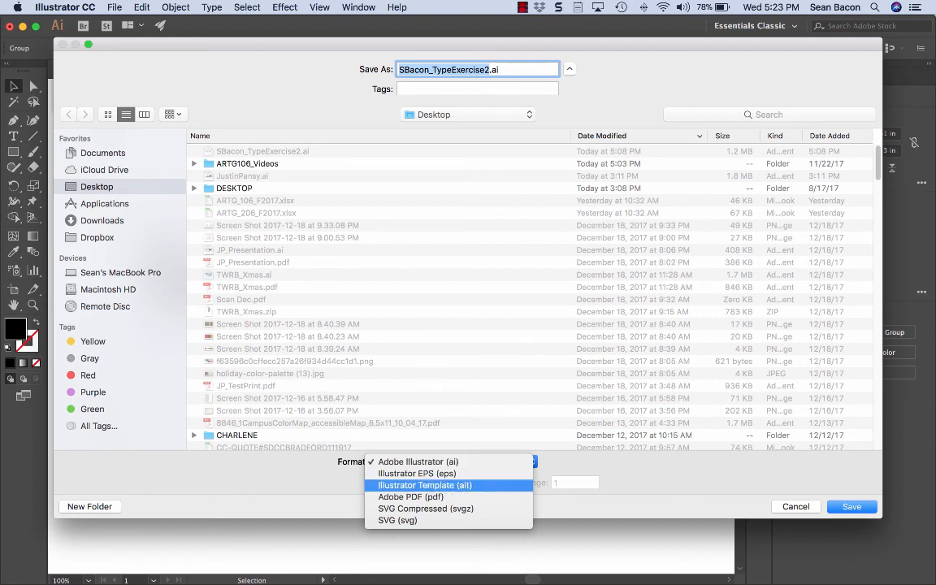
pyautogui.click(411, 497)
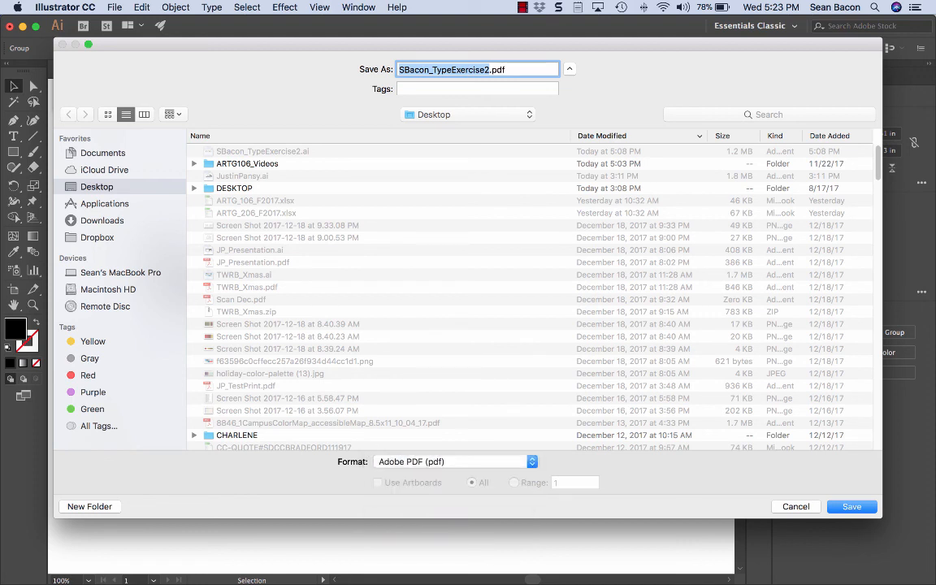
pyautogui.press('Return')
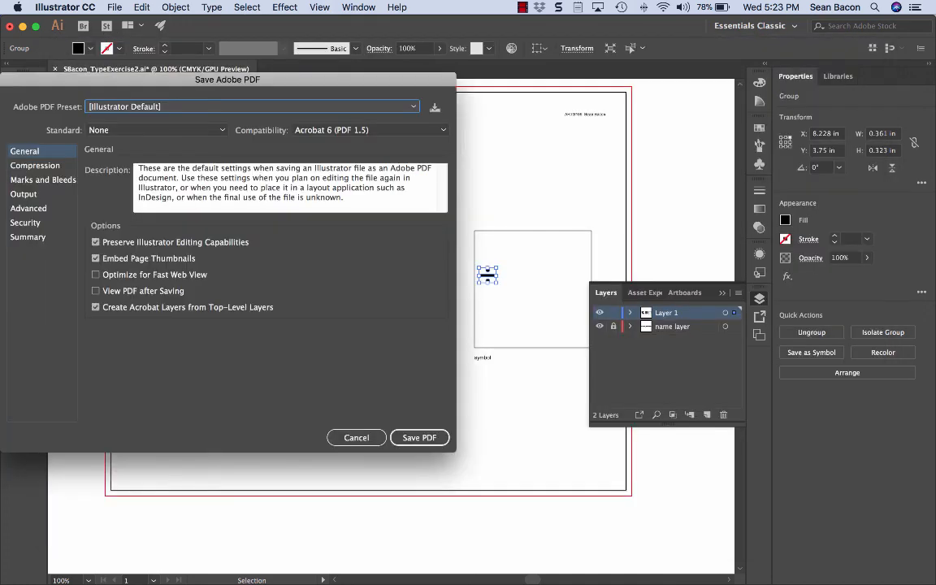
pyautogui.click(252, 106)
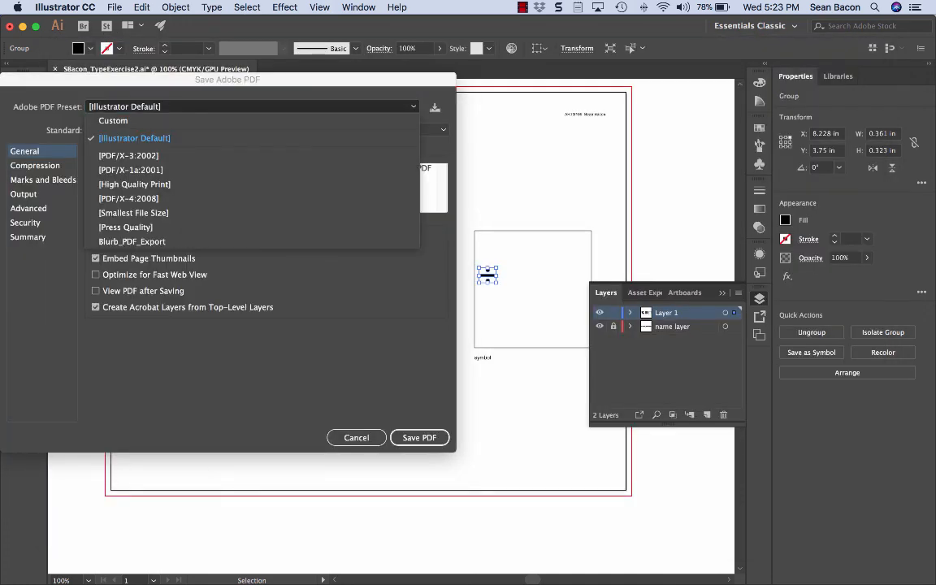
pyautogui.click(134, 213)
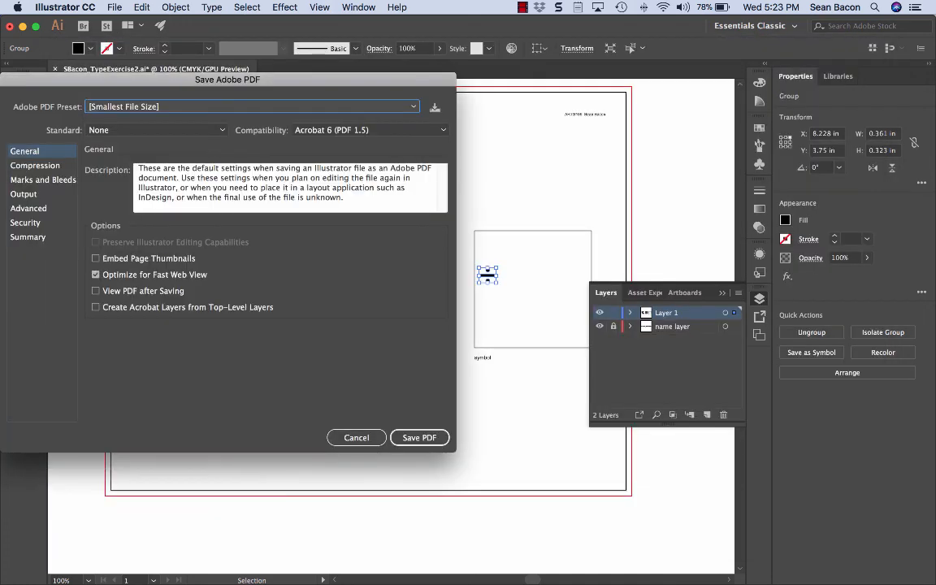